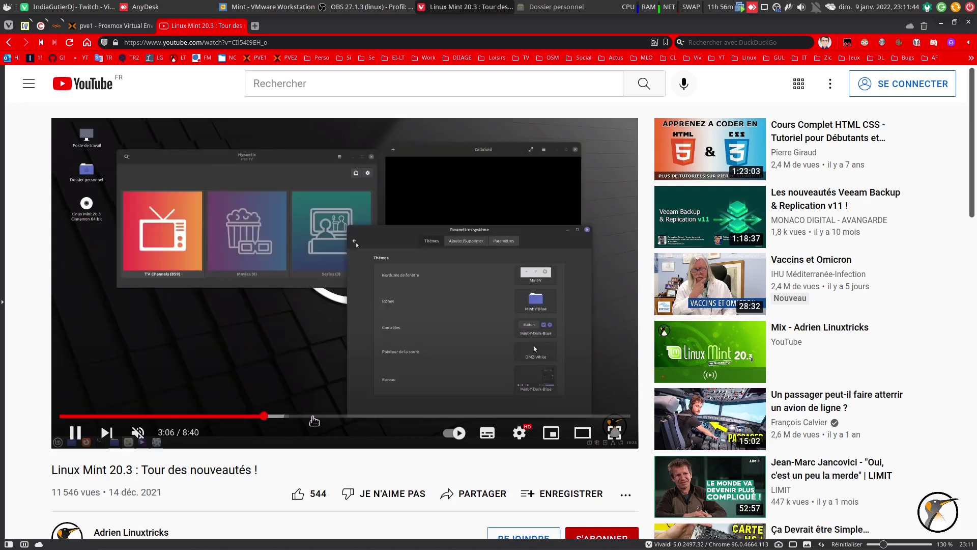
Pause the Linux Mint 20.3 tour video and bring the Mint VM in VMware Workstation into focus.
click(328, 416)
click(75, 435)
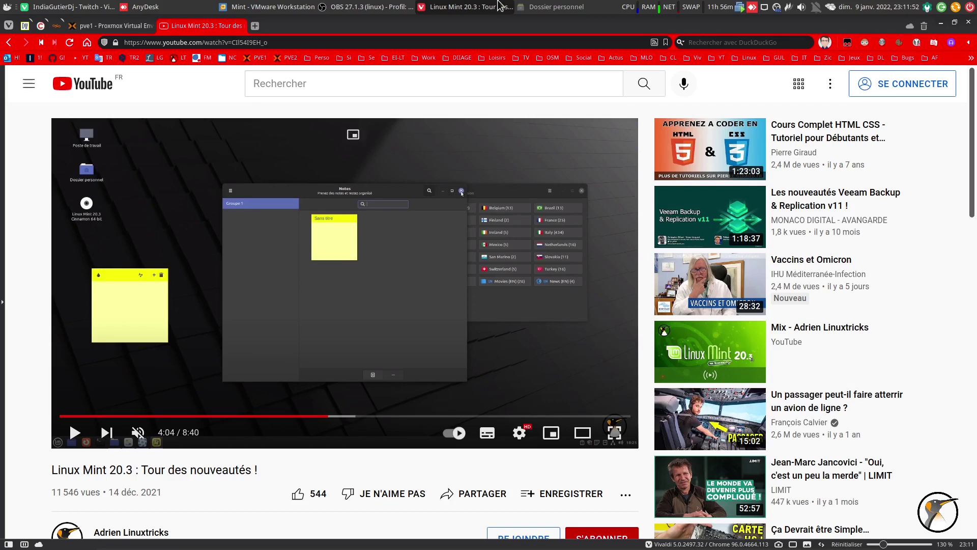
click(501, 6)
click(455, 315)
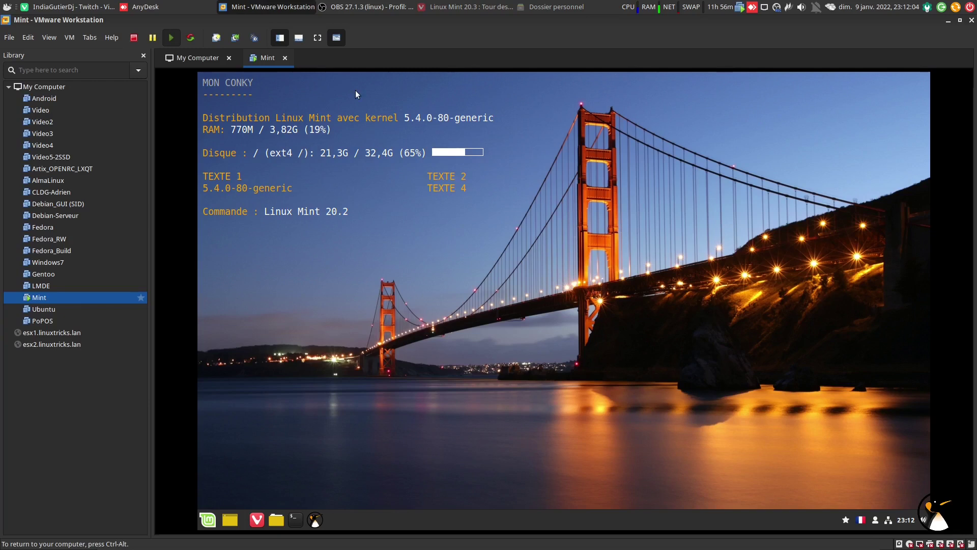
Make the VM full screen and run cat /etc/lsb-release, highlighting the 'Linux Mint 20.2 Uma' description.
click(318, 37)
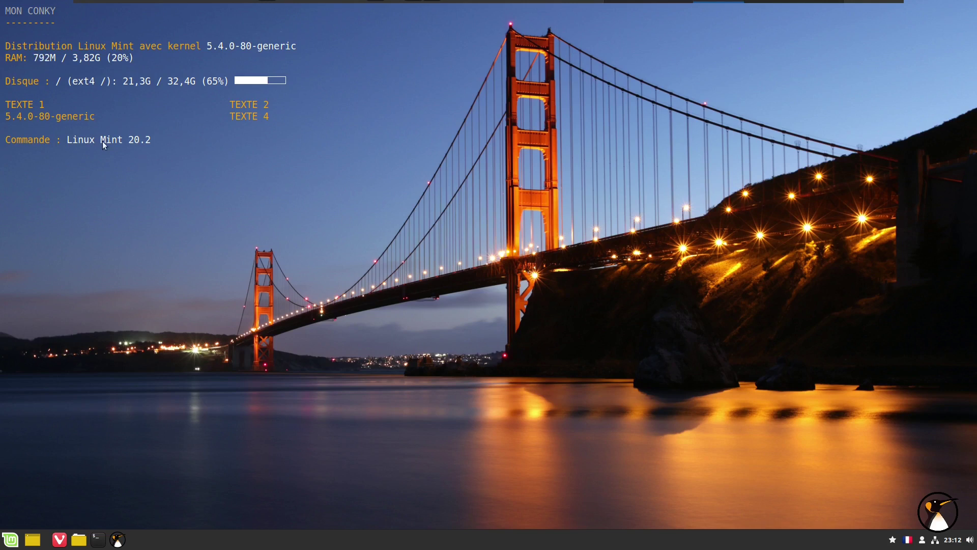
click(97, 539)
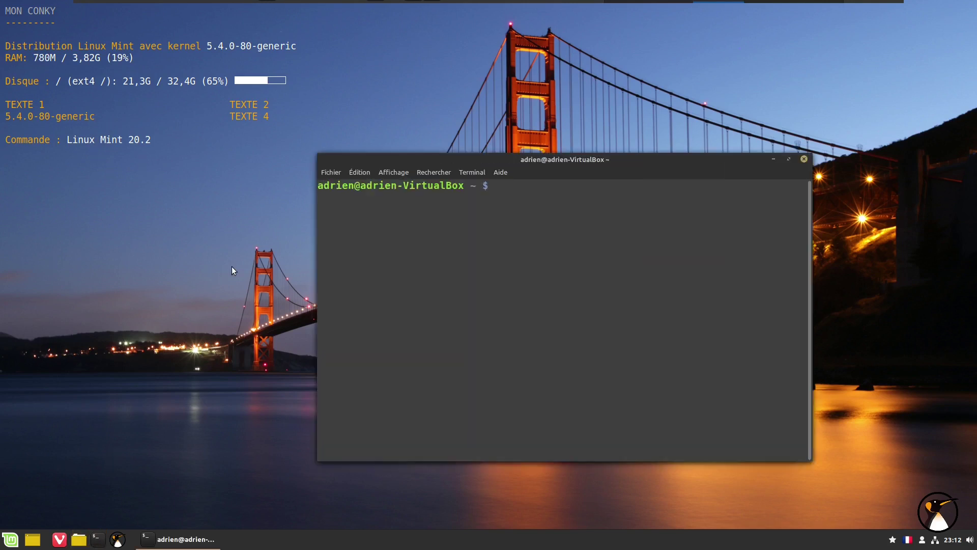
text(cat /etc/)
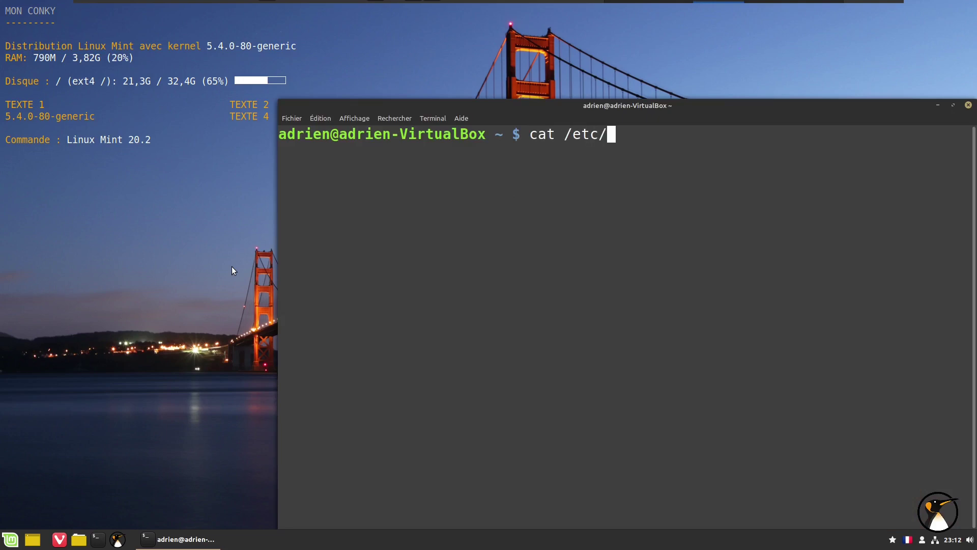
text(ls)
key(Tab)
key(Return)
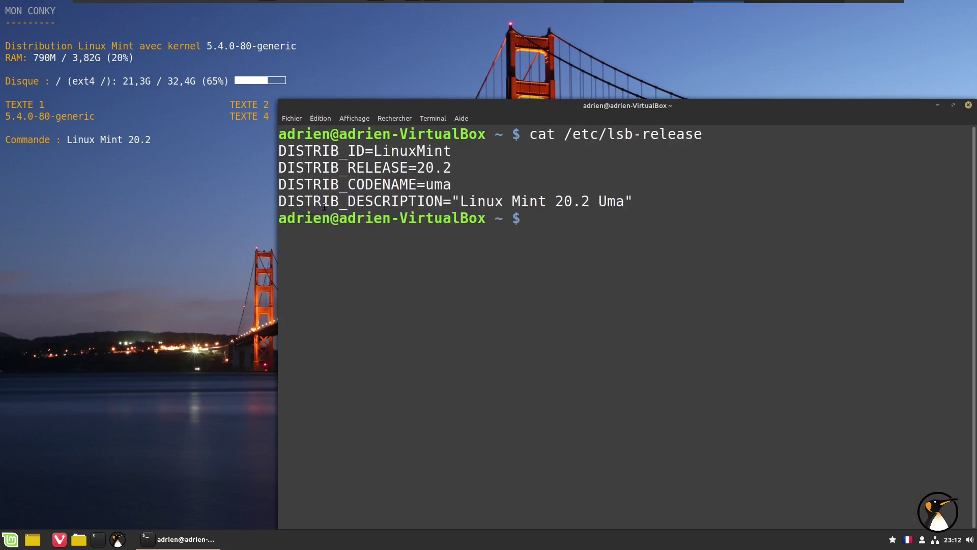
drag(625, 202, 459, 202)
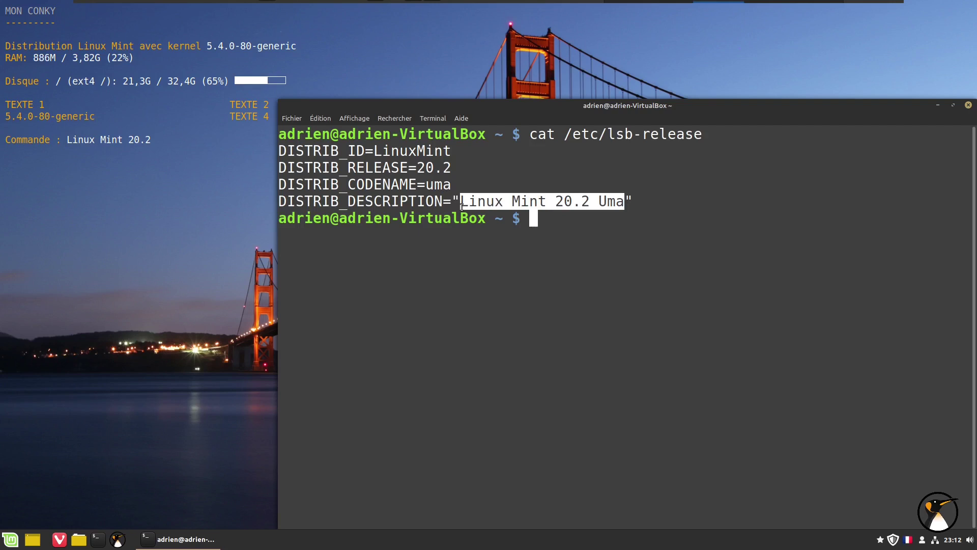
click(968, 105)
Confirm System Settings' Information système shows Linux Mint 20.2 Cinnamon, then launch Update Manager from the tray.
click(10, 539)
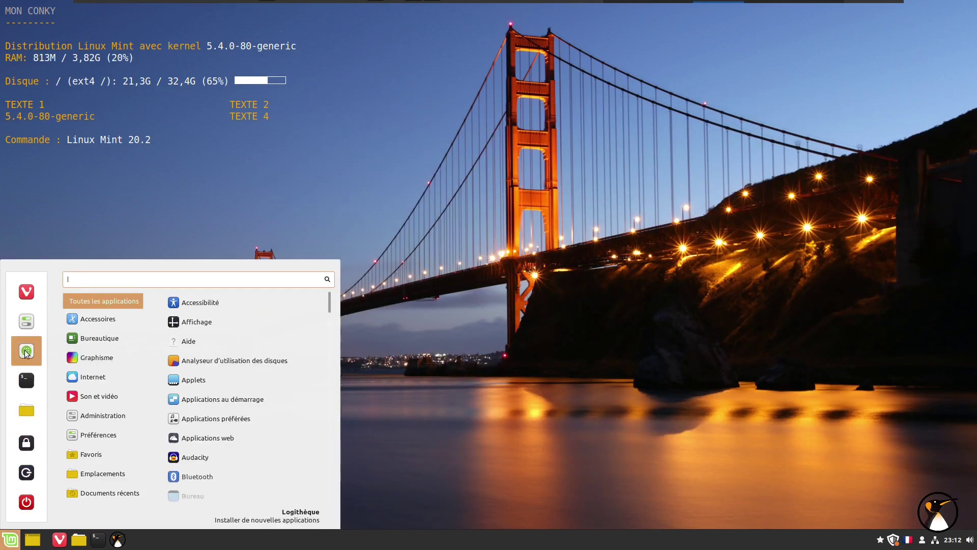
click(29, 320)
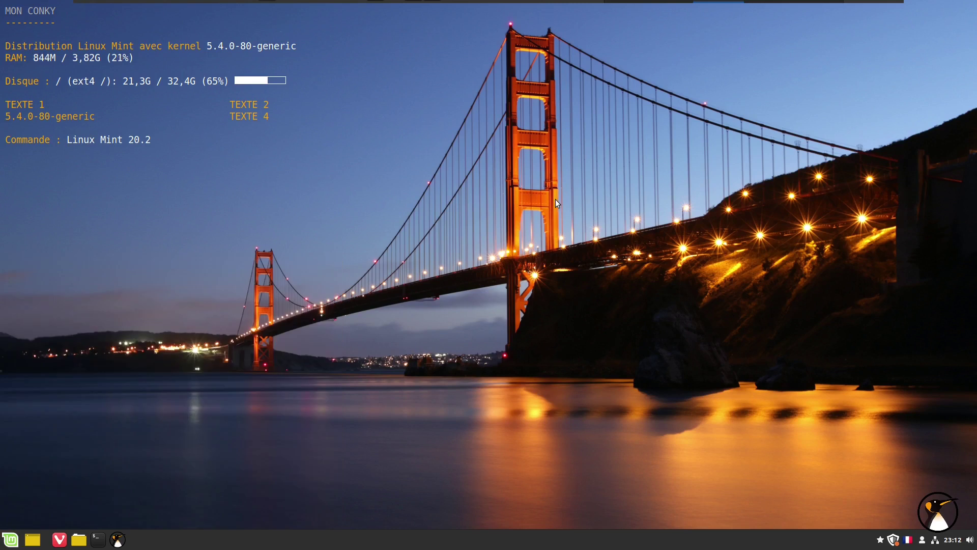
drag(689, 202, 682, 327)
click(391, 328)
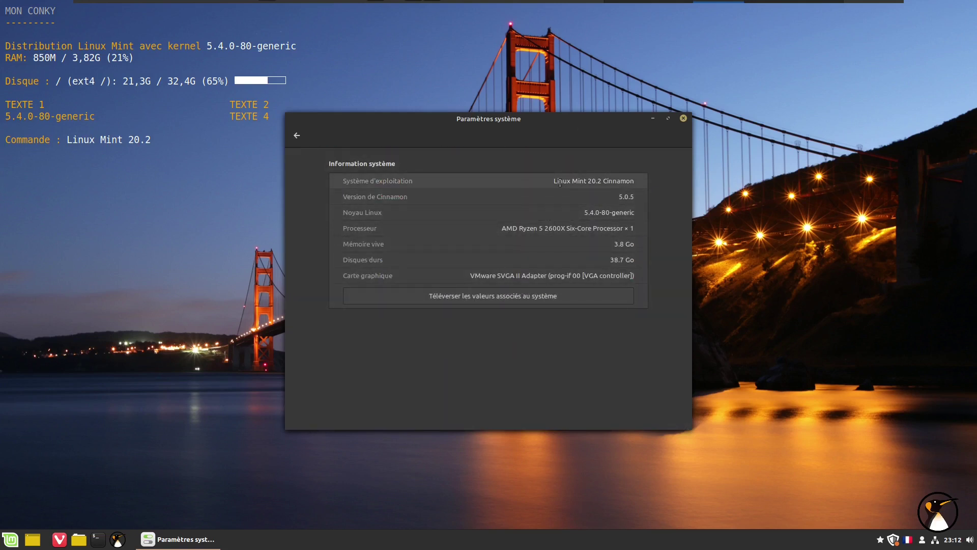
drag(557, 181, 682, 139)
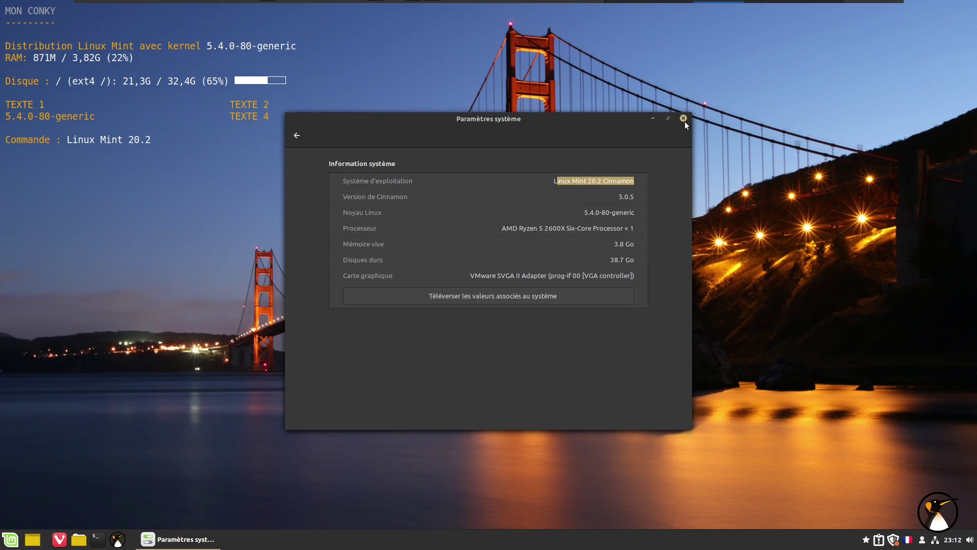
click(683, 119)
click(893, 539)
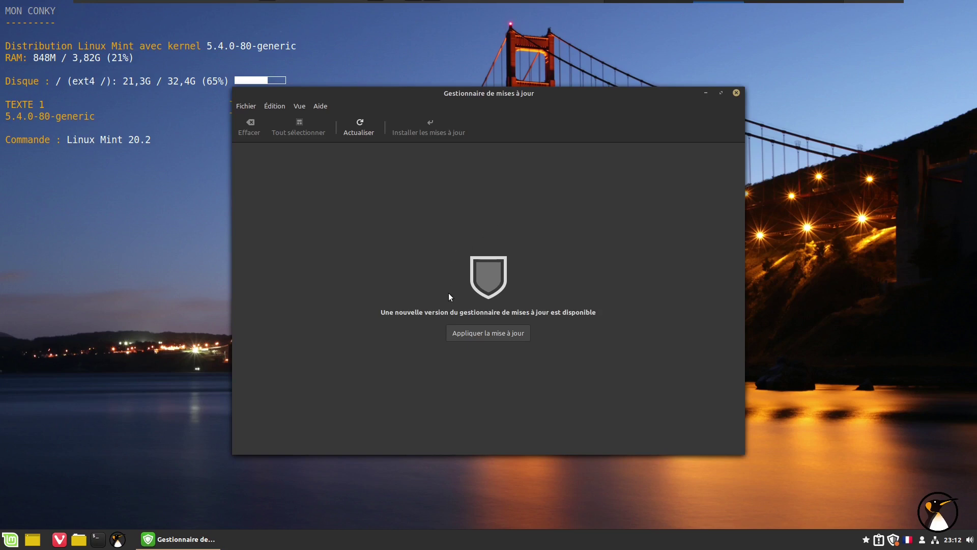
Apply the Update Manager's own new version, authenticating with the administrator password.
click(499, 326)
text(*****)
key(Return)
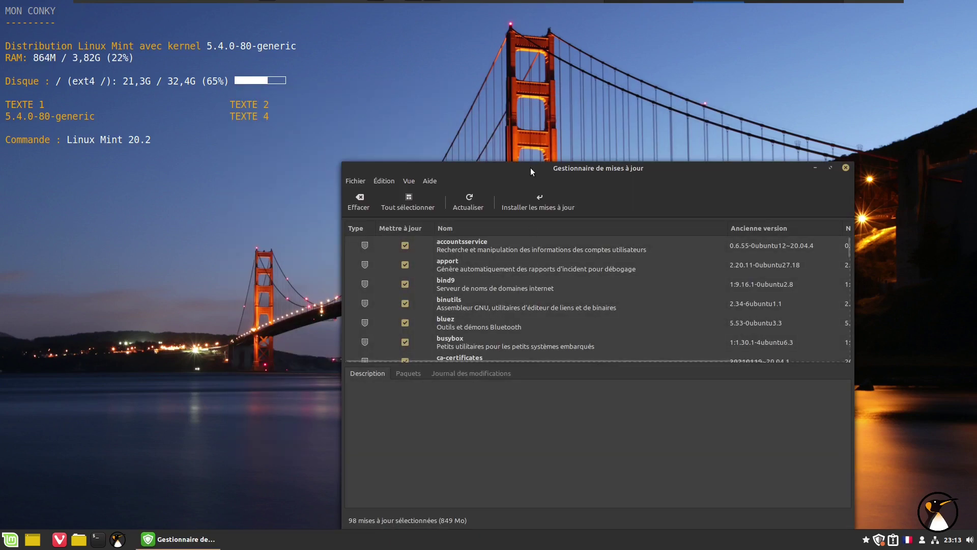
drag(522, 163, 507, 82)
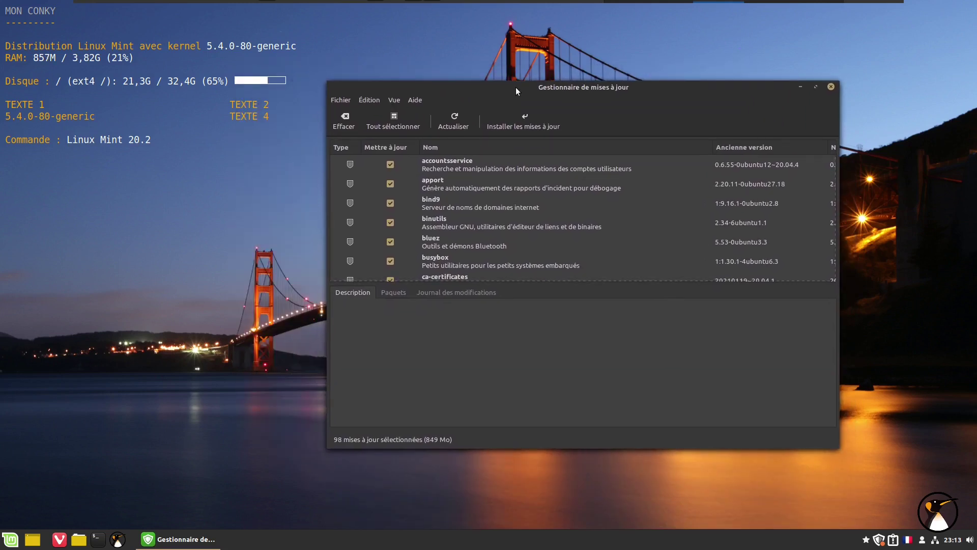
Browse the applications menu, then start installing the 98 selected updates (849 Mo).
click(10, 539)
mouse_move(104, 379)
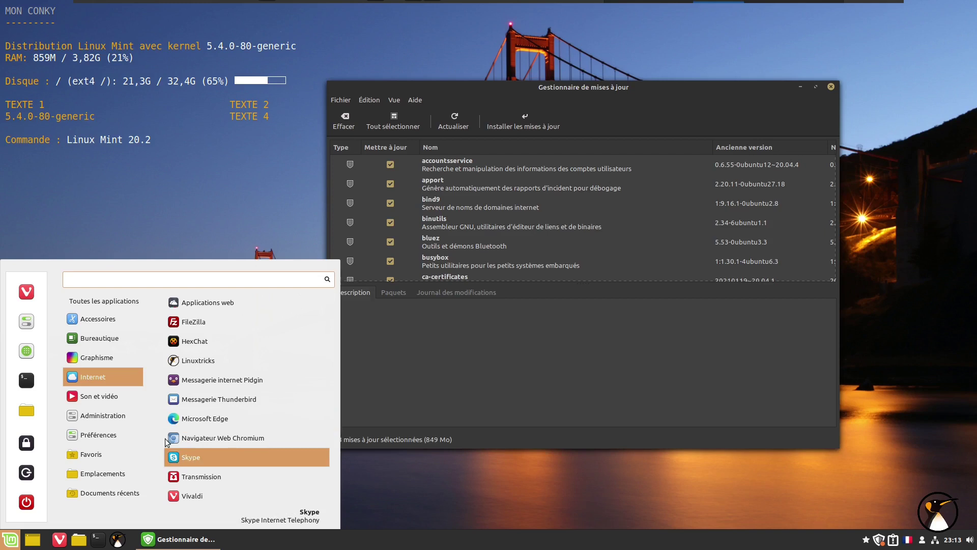
mouse_move(137, 397)
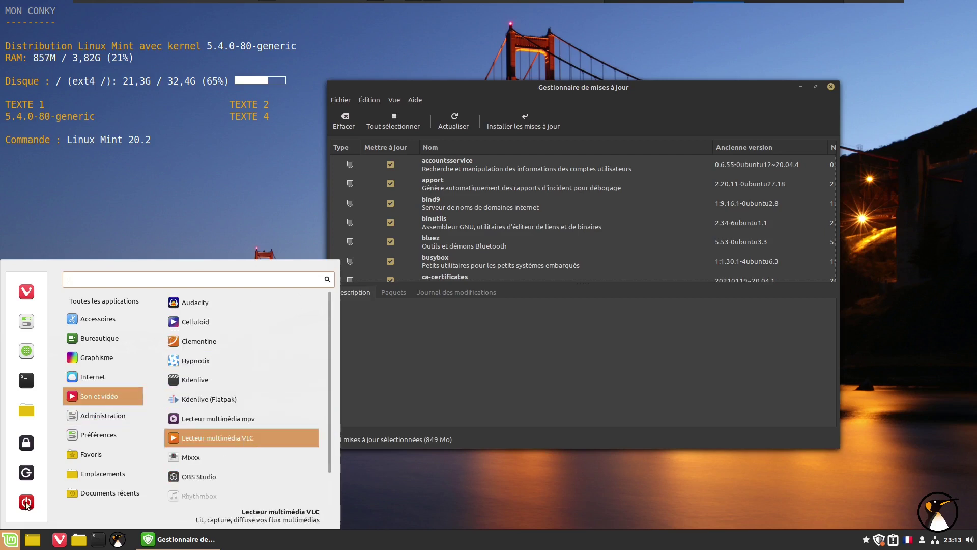
click(375, 334)
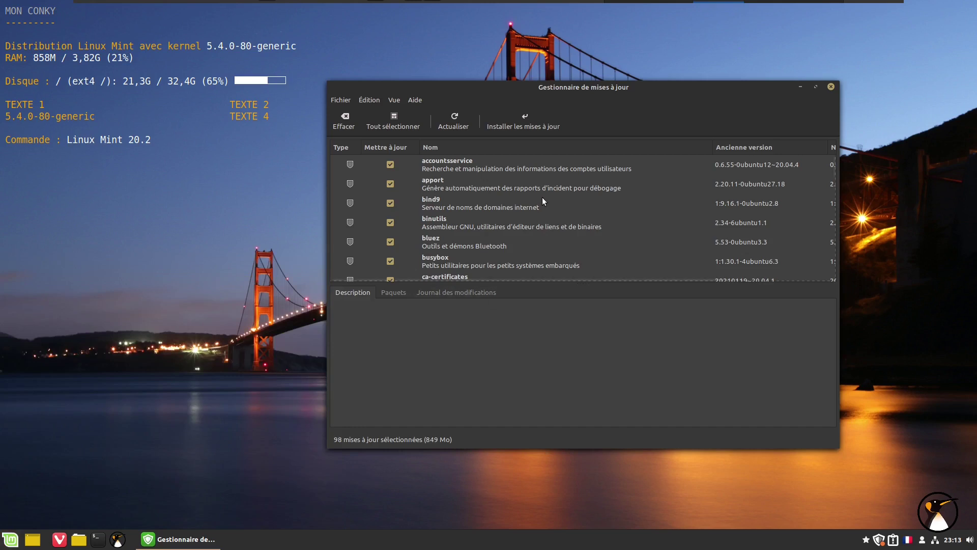
click(534, 119)
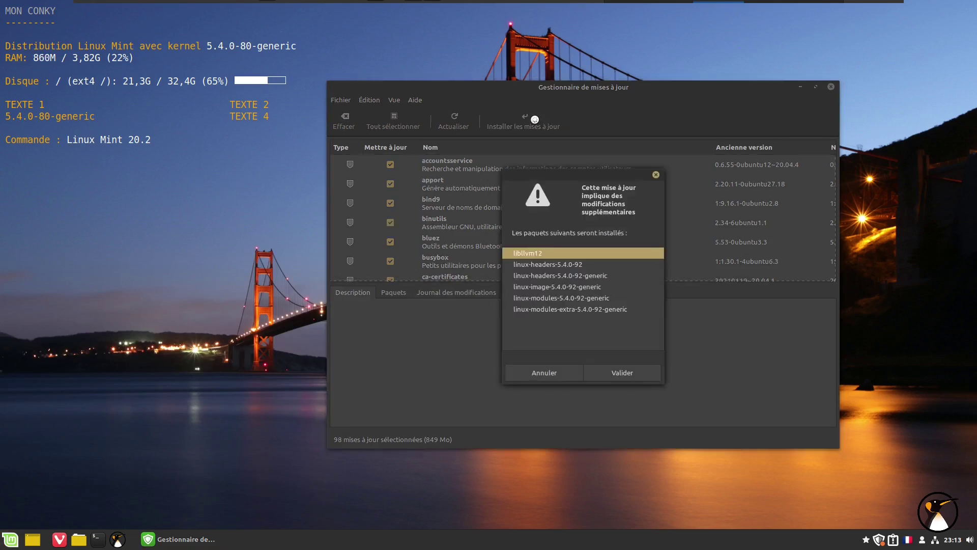
Accept the extra packages, including linux-image-5.4.0-92-generic, and authenticate to install all updates.
click(613, 368)
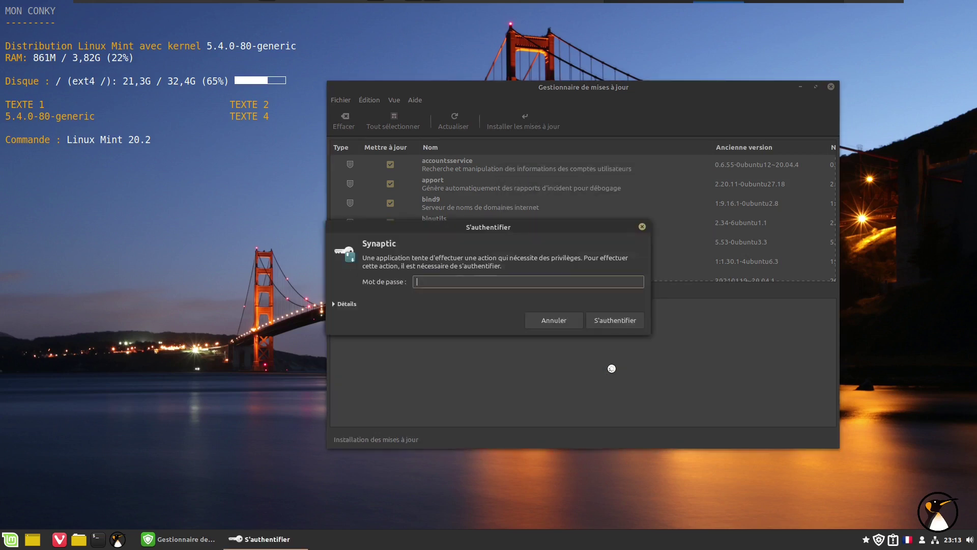
click(609, 325)
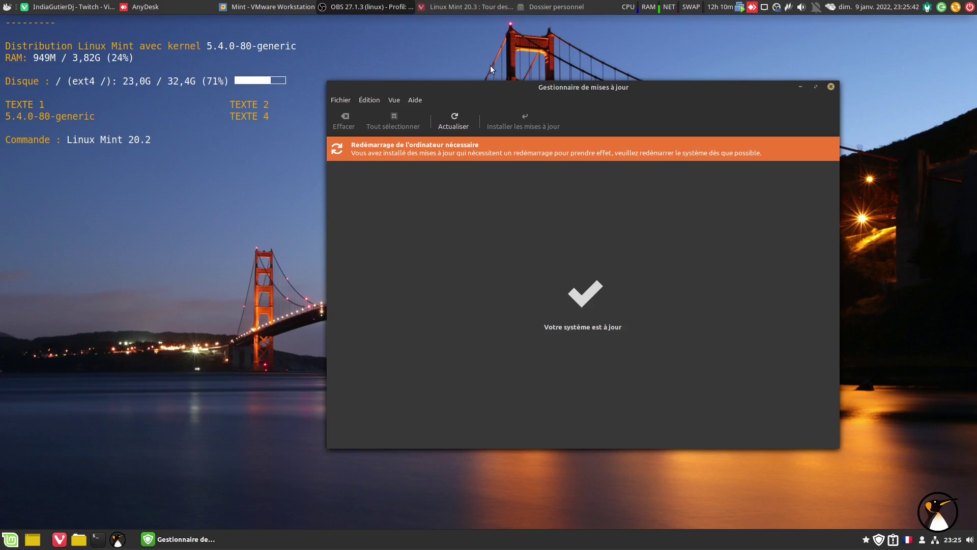
Close Update Manager and restart the Mint system from the menu's quit options.
click(831, 87)
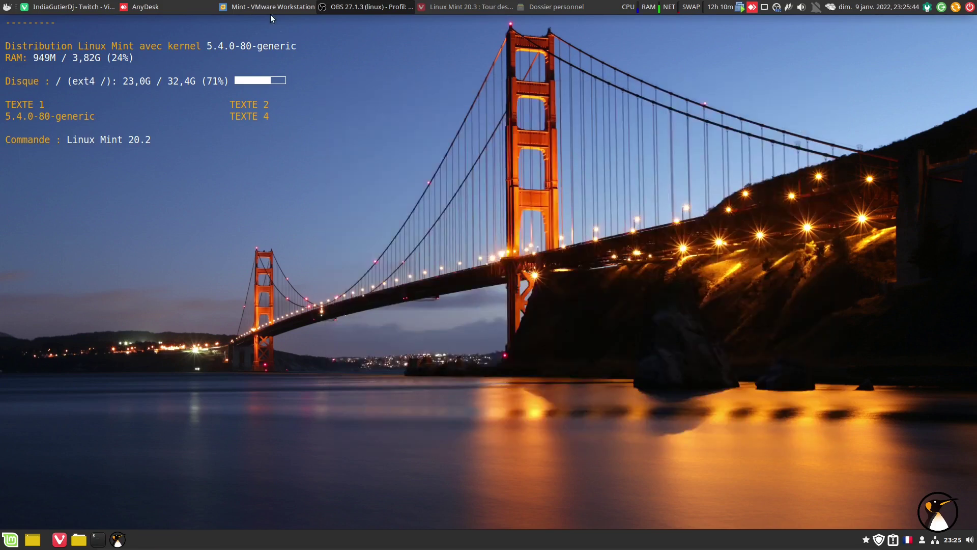
click(11, 539)
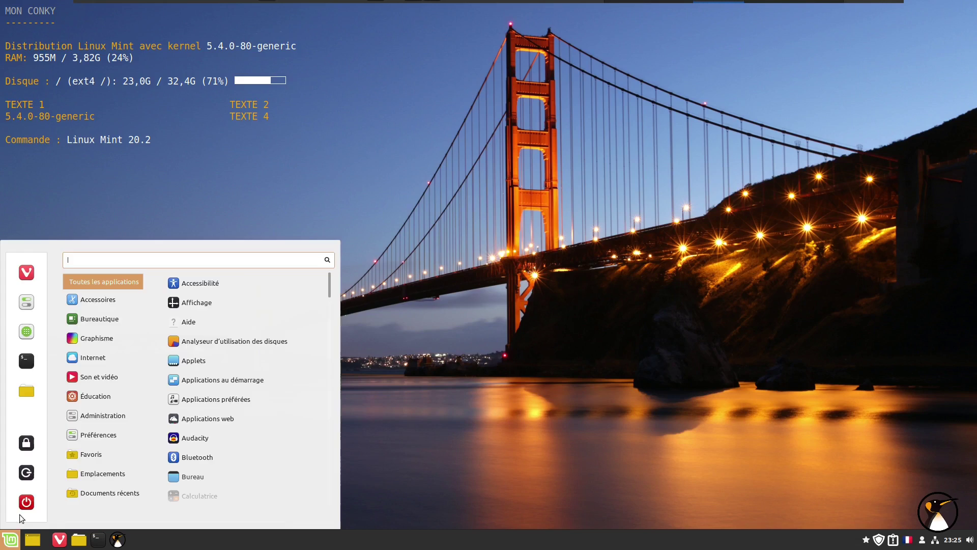
click(25, 503)
click(477, 288)
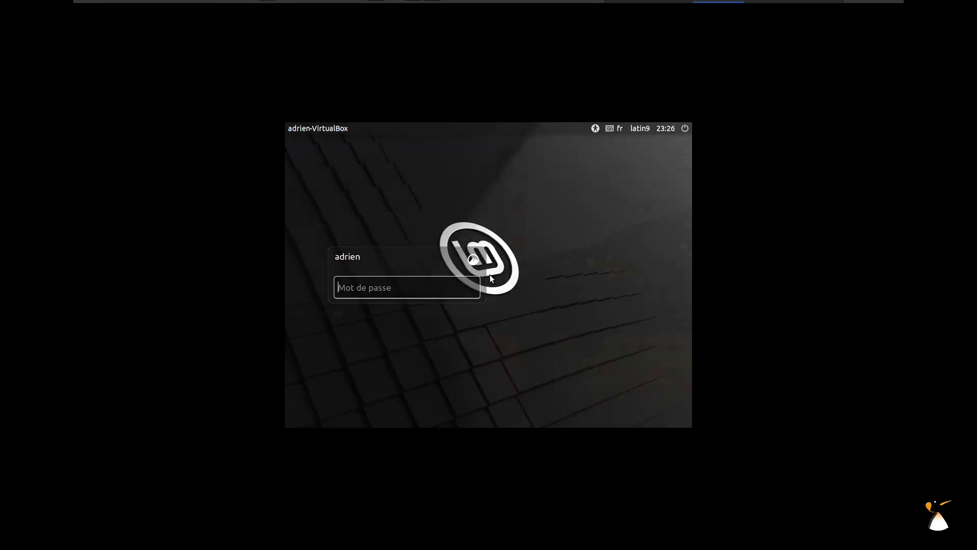
Log back in with the password and switch VMware to show the VM full screen.
text(a)
key(Return)
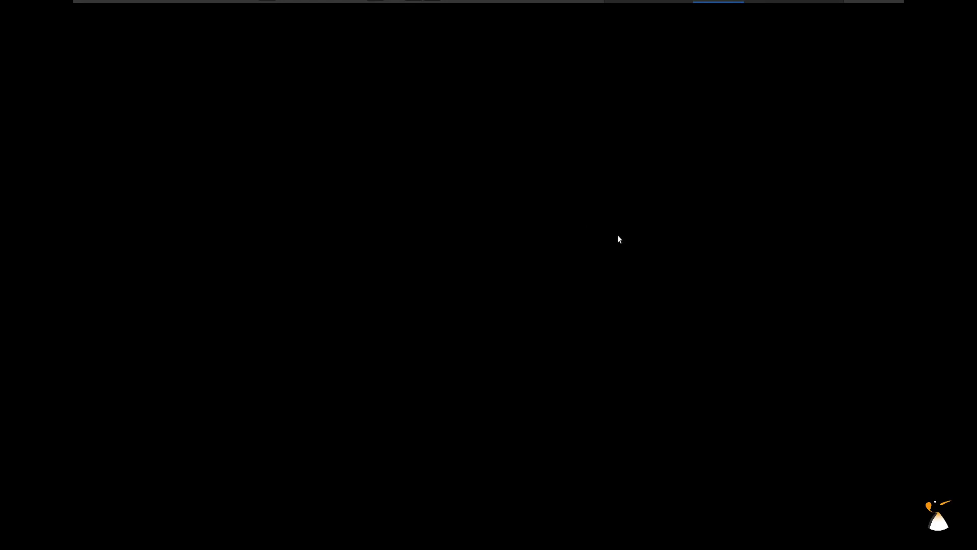
mouse_move(678, 7)
click(410, 13)
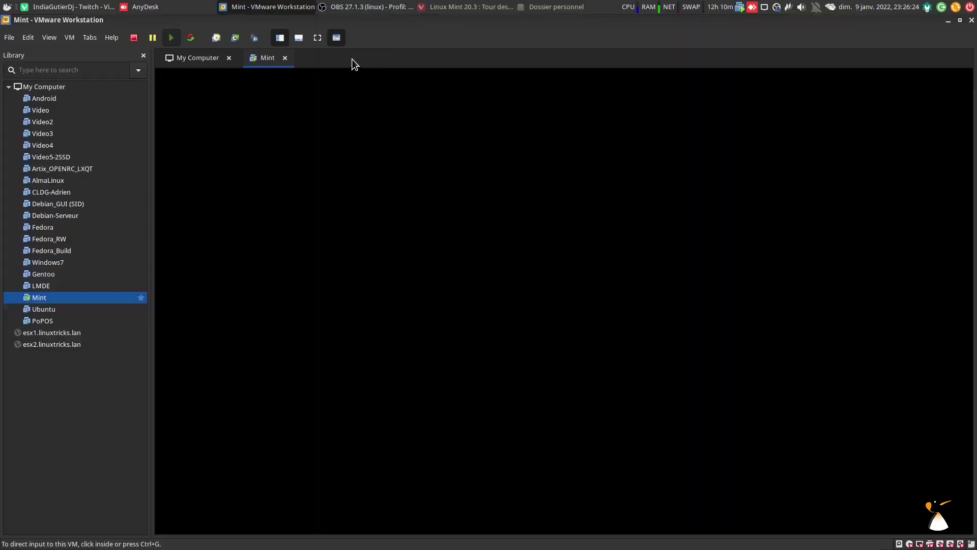
click(317, 40)
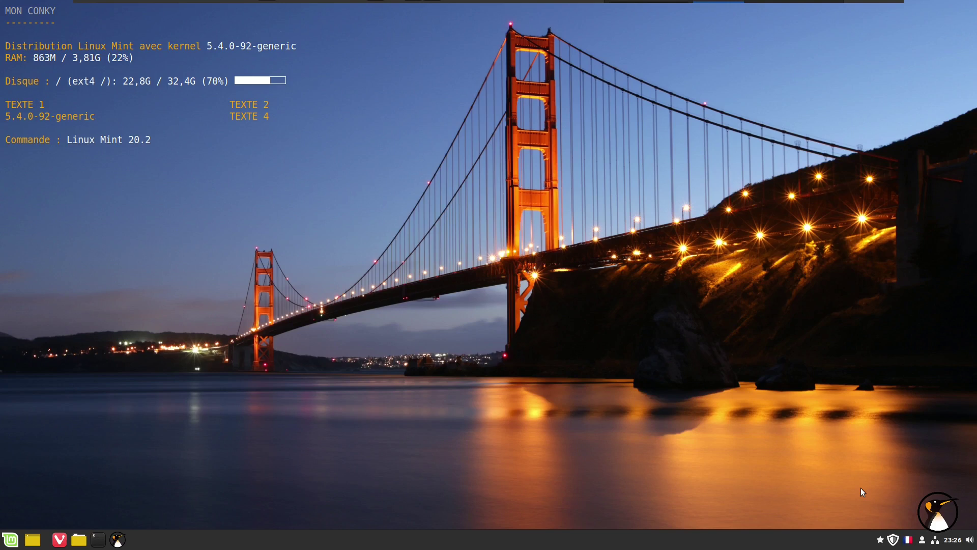
In the tray's Update Manager, choose Édition > Mettre à jour vers "Linux Mint 20.3 Una".
click(890, 538)
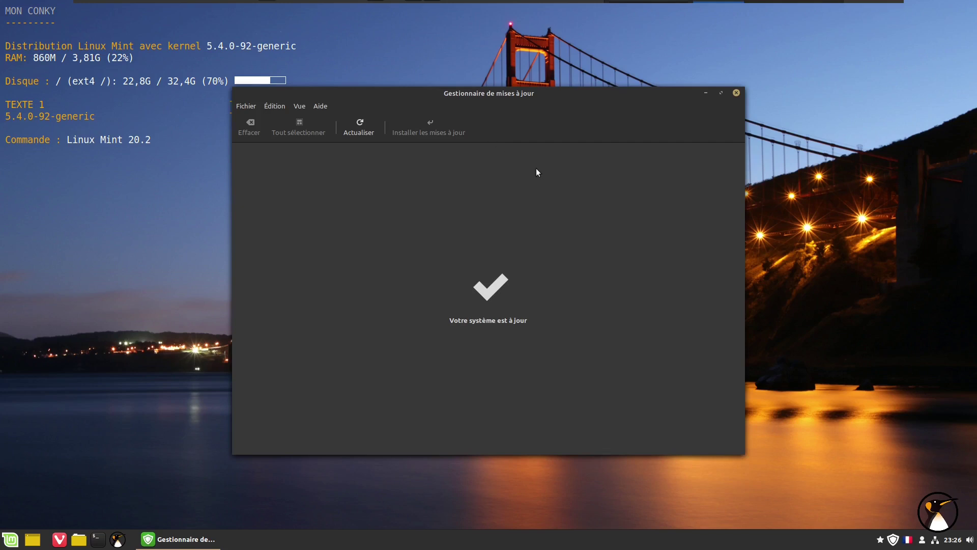
click(276, 105)
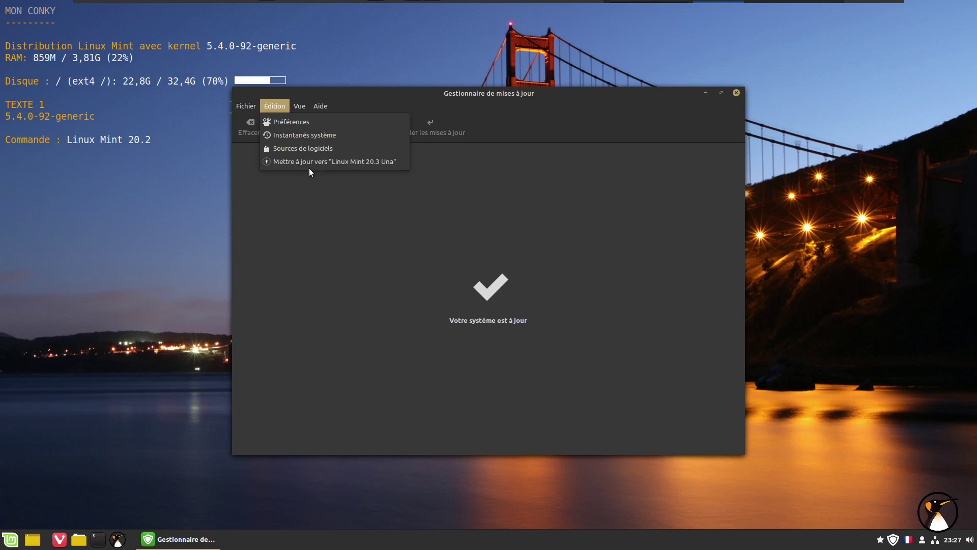
click(349, 168)
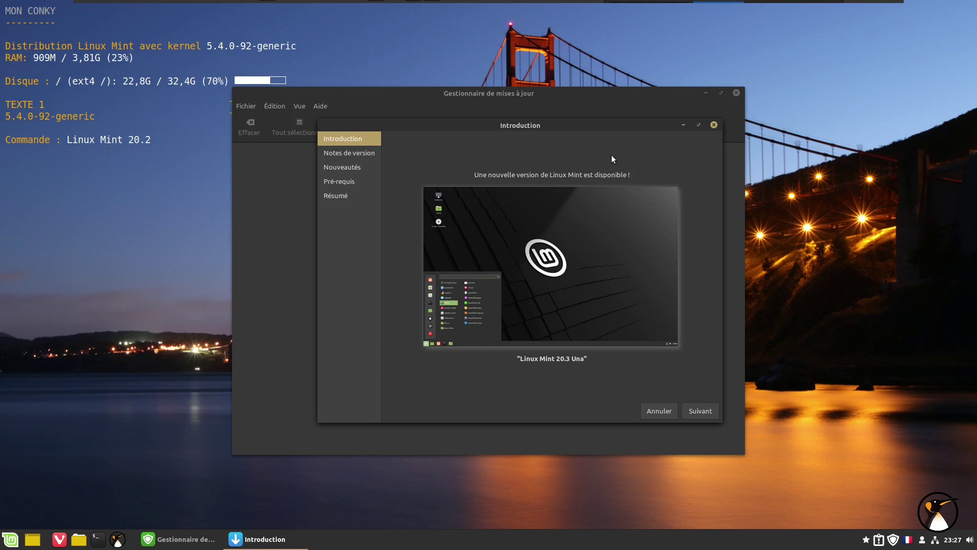
Advance the upgrade wizard through the release notes to the Nouveautés page.
drag(459, 126, 436, 119)
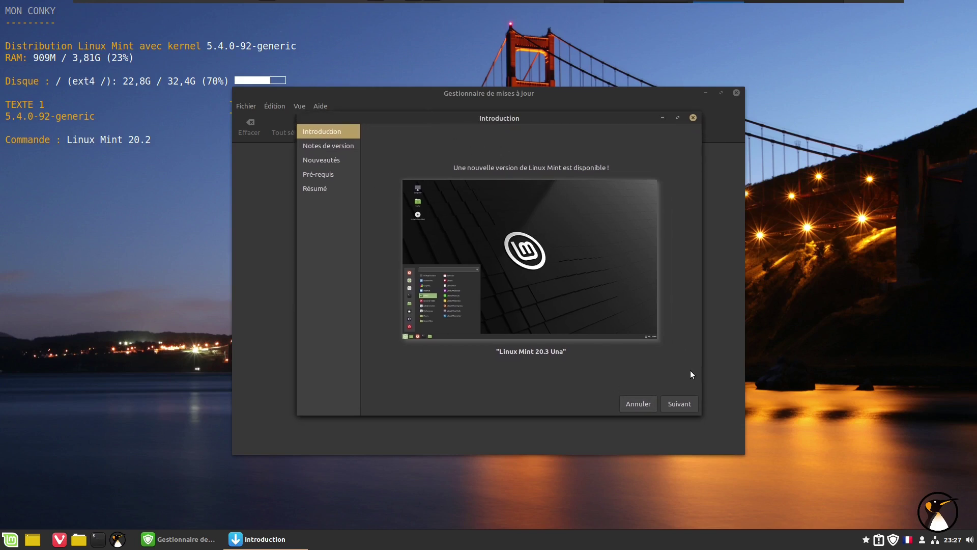
click(673, 404)
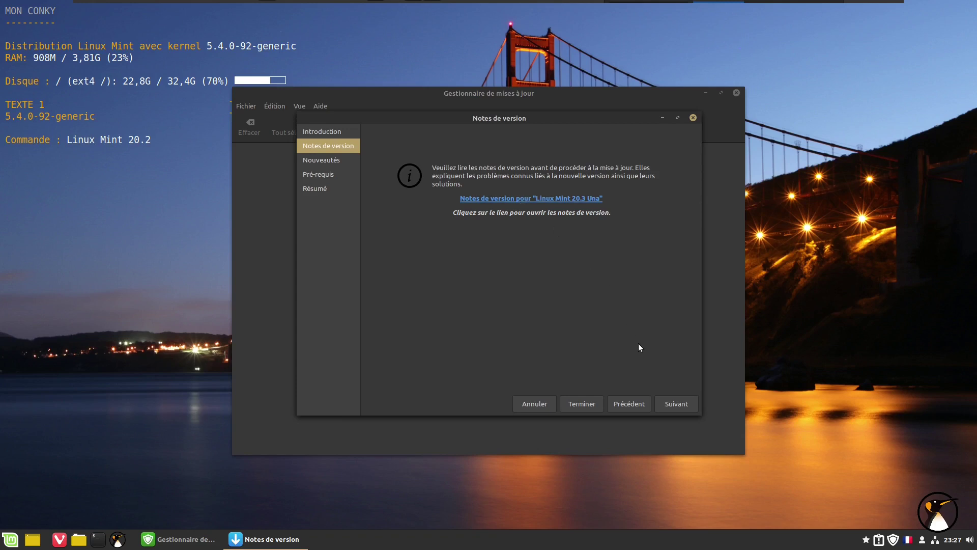
click(669, 404)
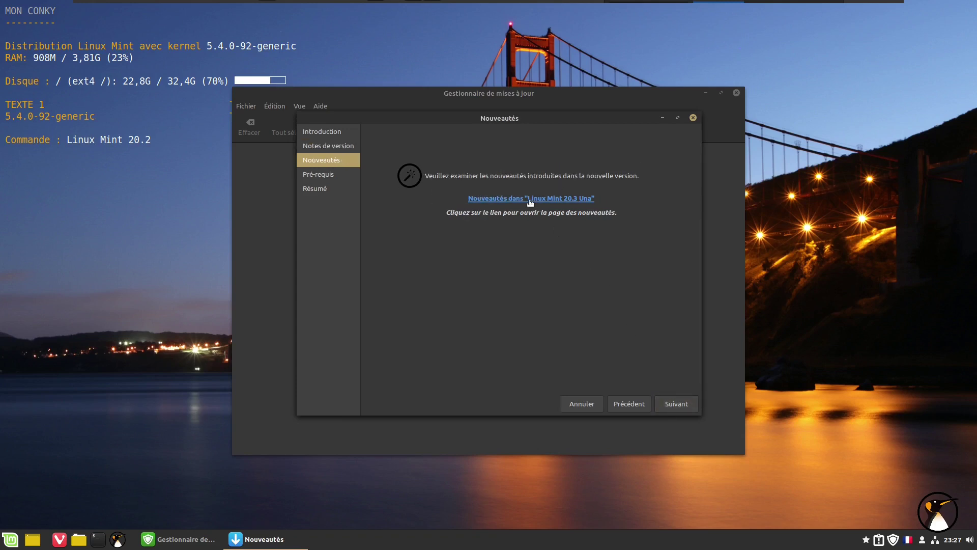
On the Pré-requis page, tick the risk acknowledgment, apply the 20.3 upgrade and authenticate.
click(682, 405)
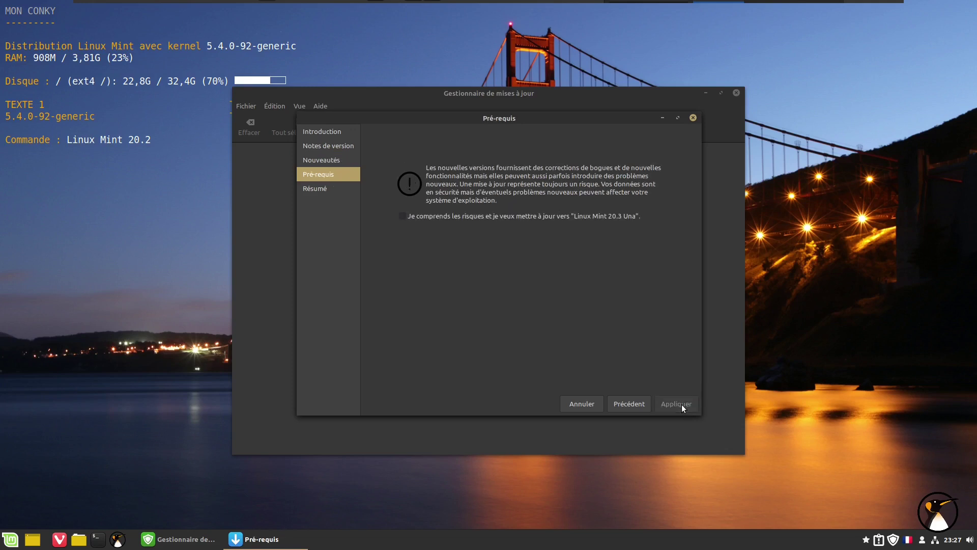
click(402, 216)
click(678, 407)
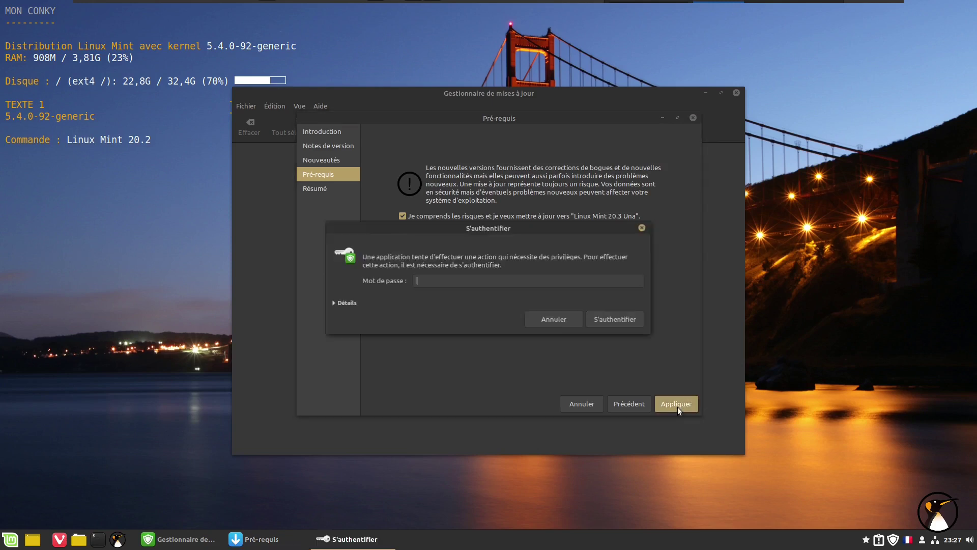
text(•)
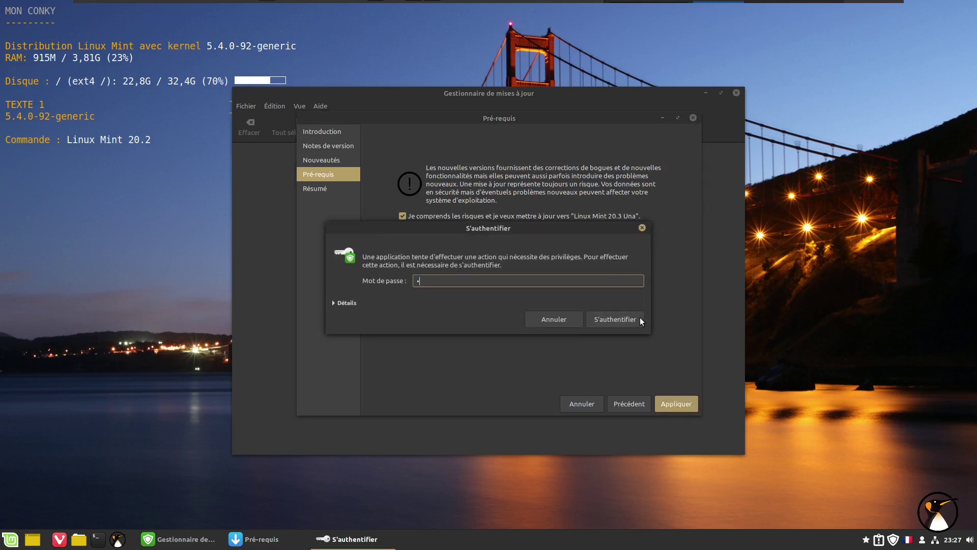
click(623, 318)
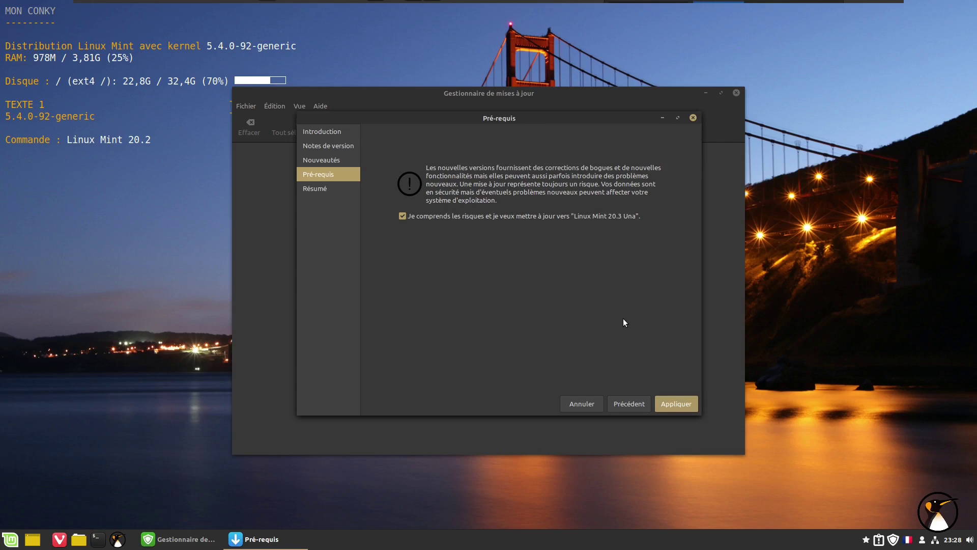
Download and install the 20.3 Una upgrade until 'Les modifications ont été appliquées' appears.
key(Return)
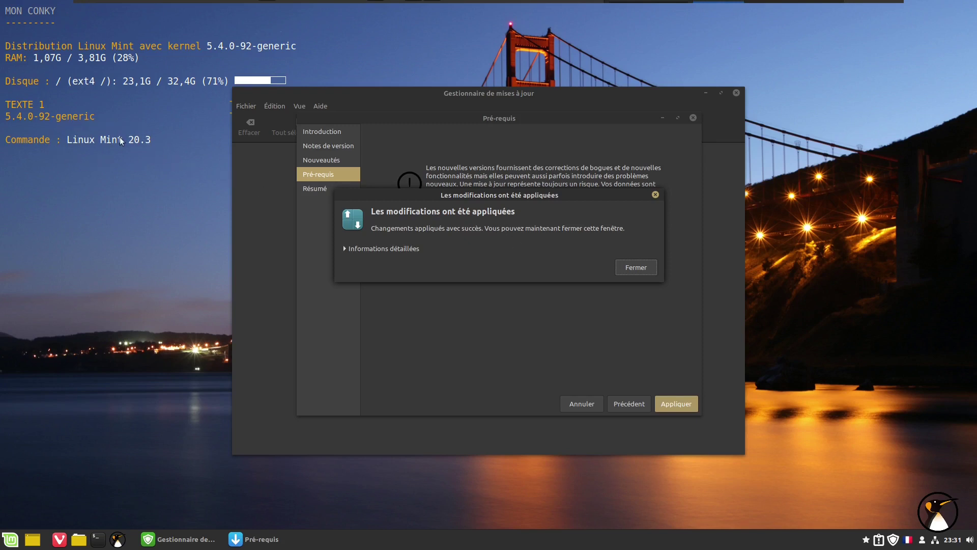
Dismiss the changes-applied message and the upgrade summary, then close the Update Manager.
click(633, 272)
click(630, 273)
click(630, 273)
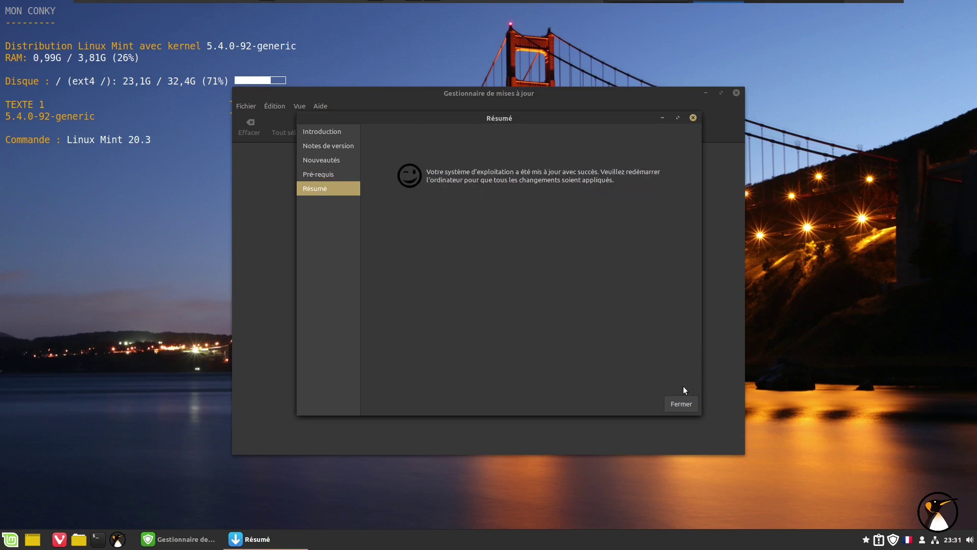
click(678, 410)
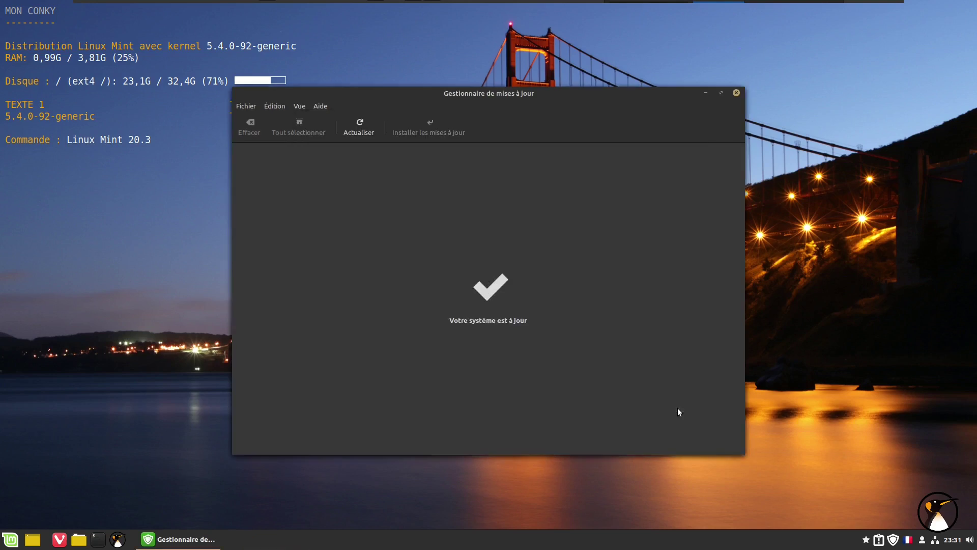
click(738, 93)
Restart the computer from the Mint menu to finish the upgrade.
click(18, 536)
click(22, 498)
click(451, 293)
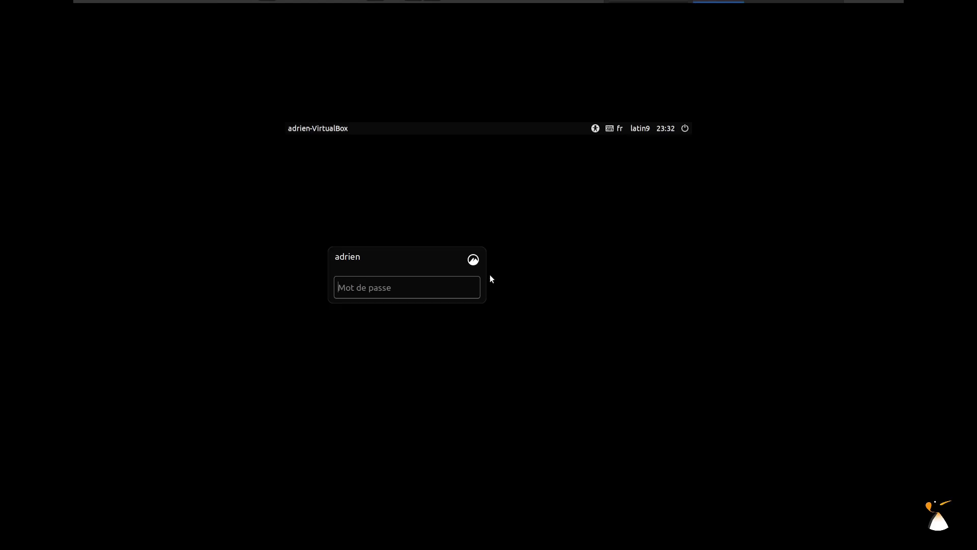
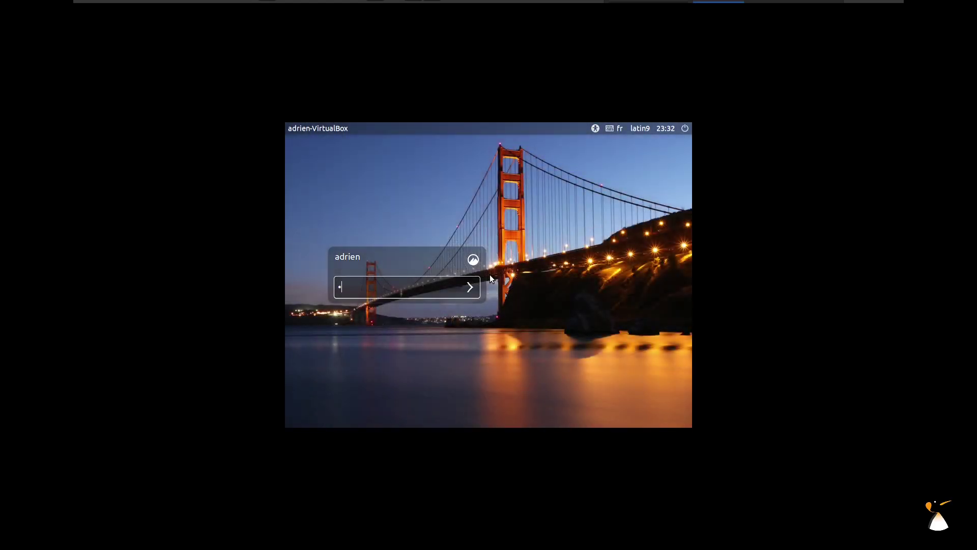
Log in with the account password, then toggle the VM out of and back into full screen.
key(Return)
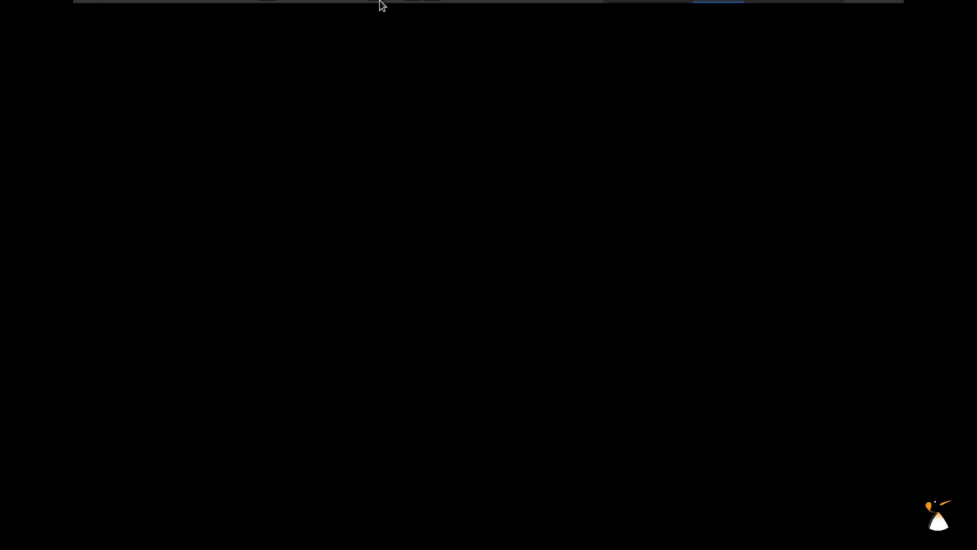
mouse_move(414, 2)
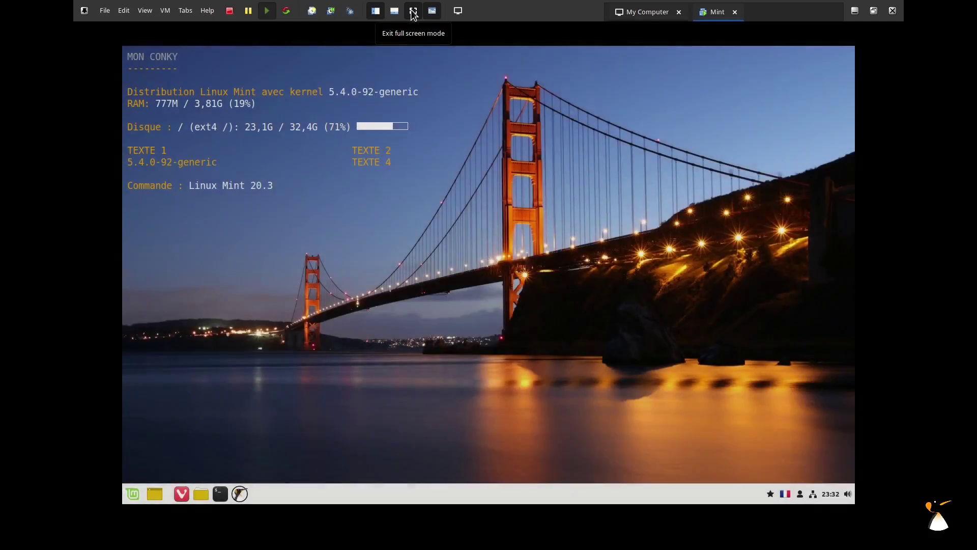
click(413, 13)
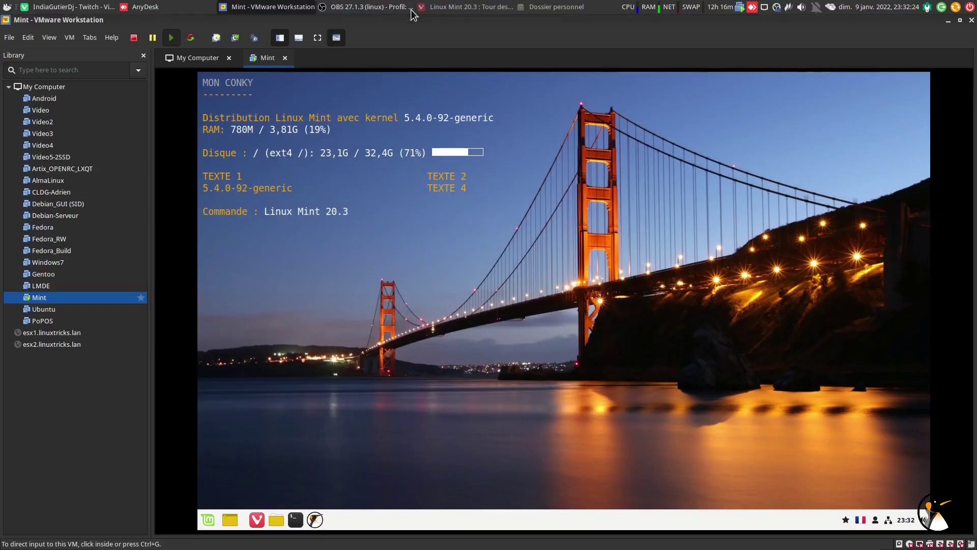
click(301, 42)
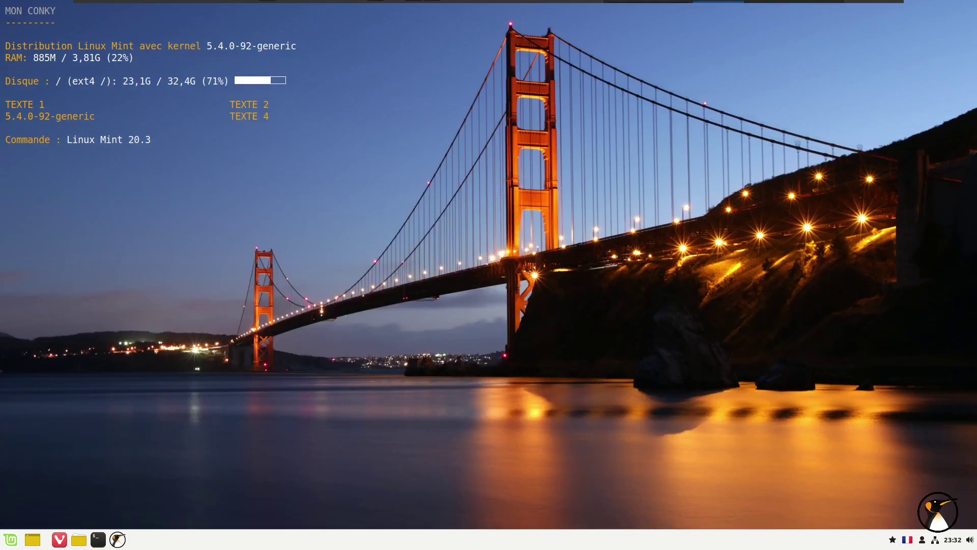
Open the Themes page of System Settings and try the Mint-Y-Dark-Orange desktop theme.
click(10, 539)
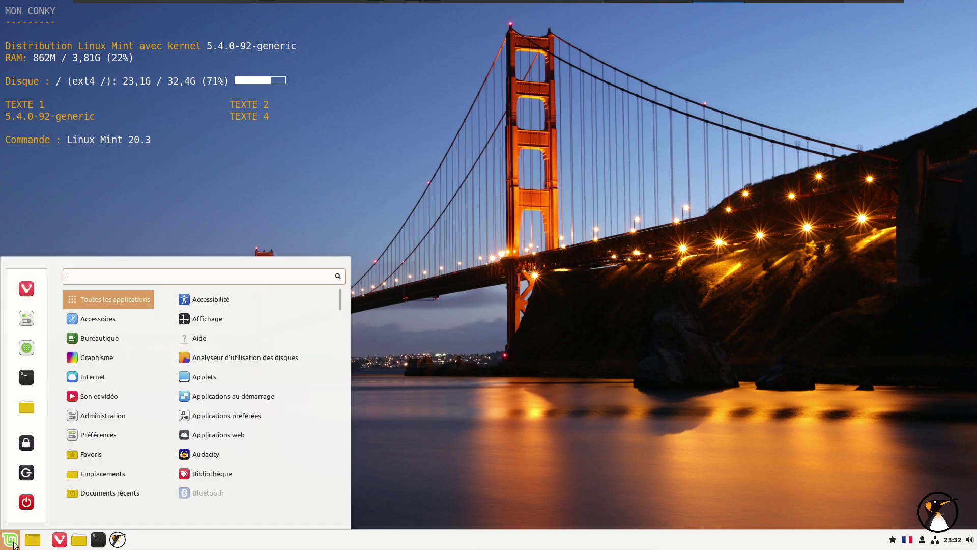
click(27, 324)
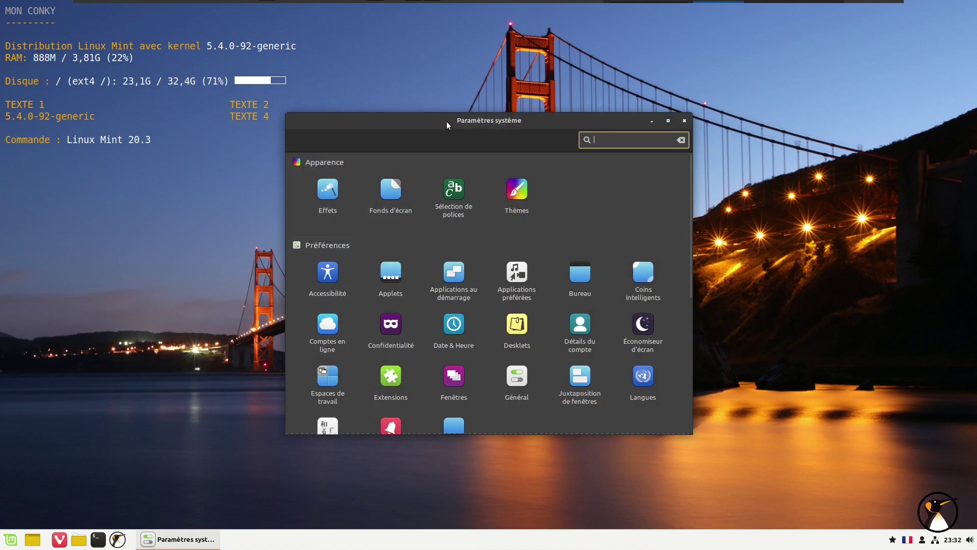
drag(446, 125, 469, 97)
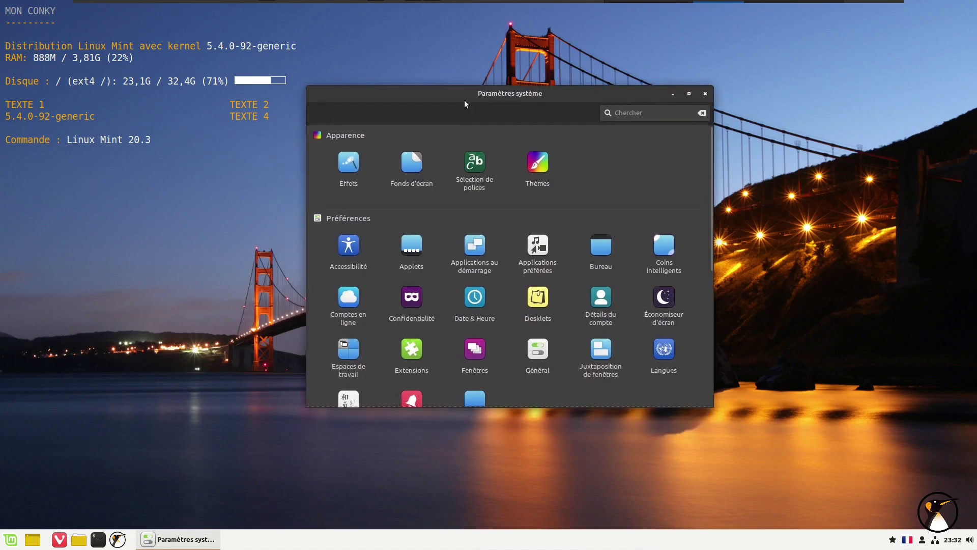
click(534, 169)
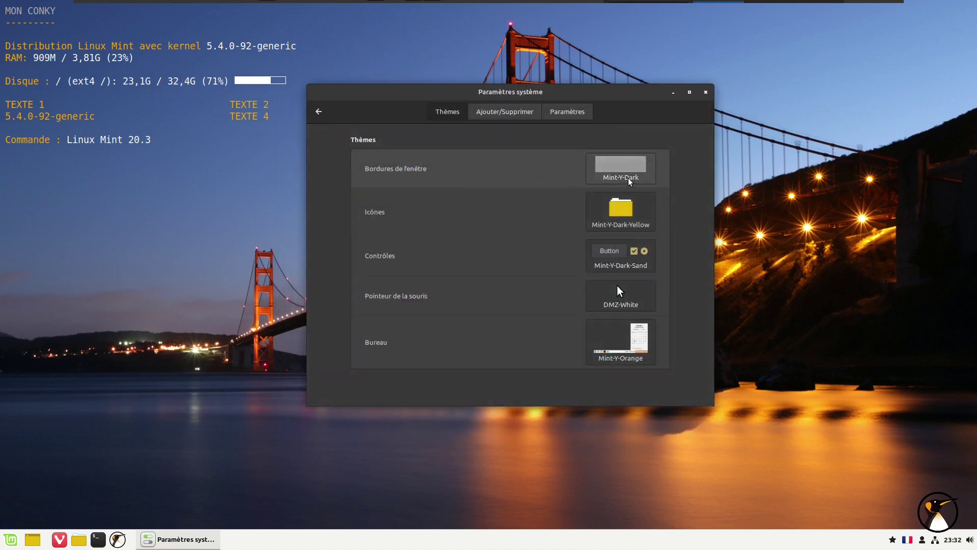
click(623, 350)
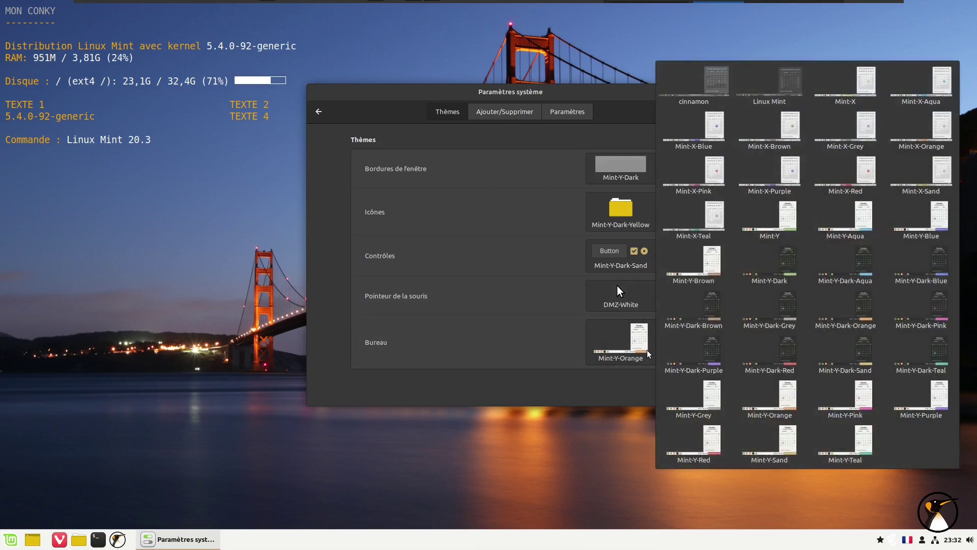
click(863, 325)
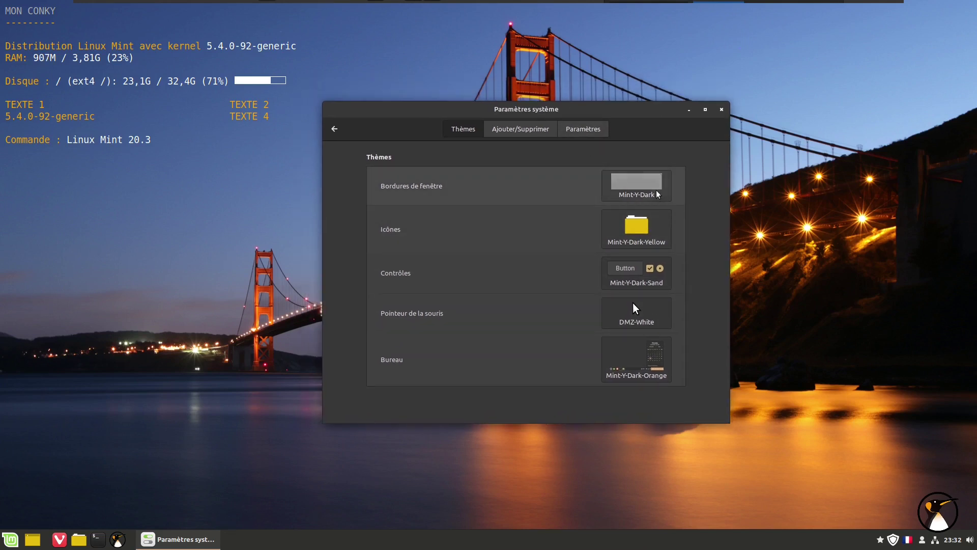
Set Mint-Y window borders and Mint-Y-Dark-Purple desktop and controls themes.
click(657, 194)
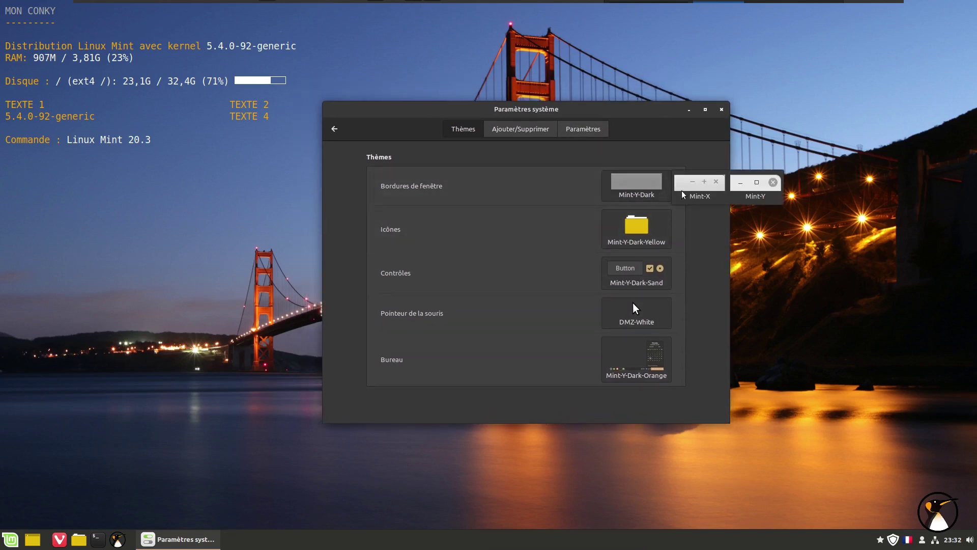
click(756, 193)
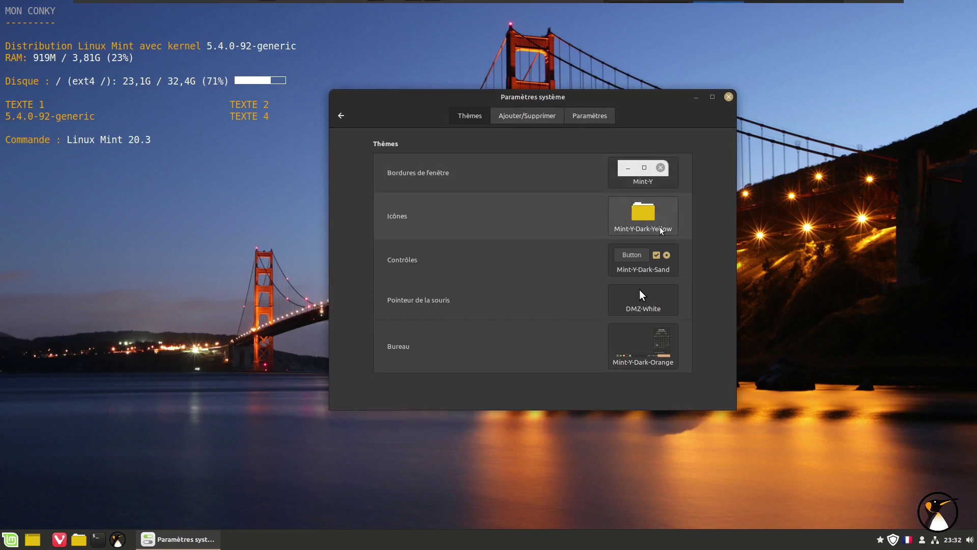
click(640, 350)
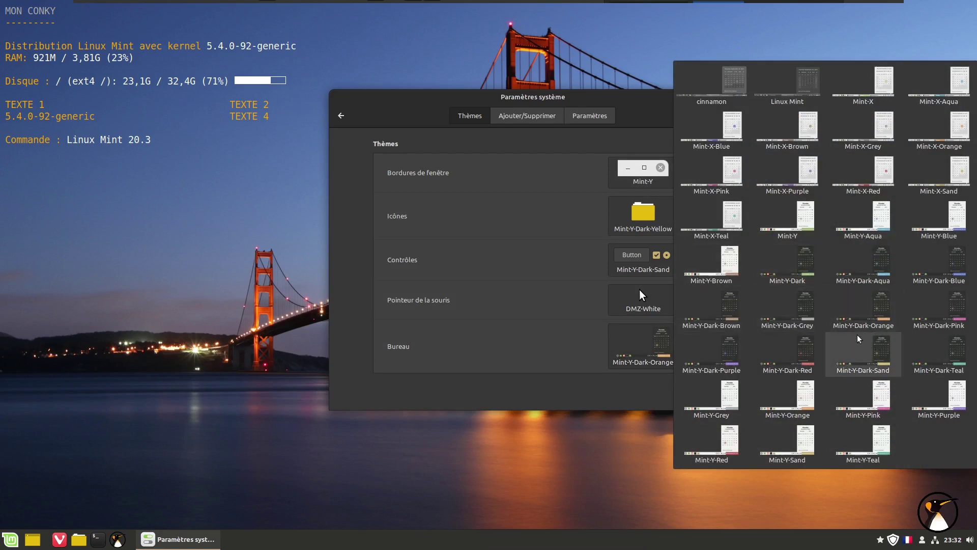
click(725, 356)
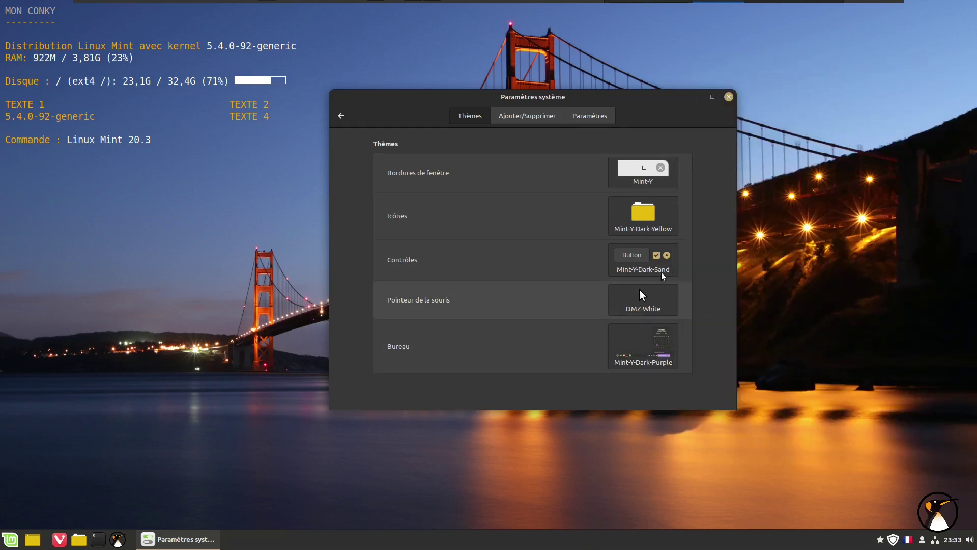
click(662, 274)
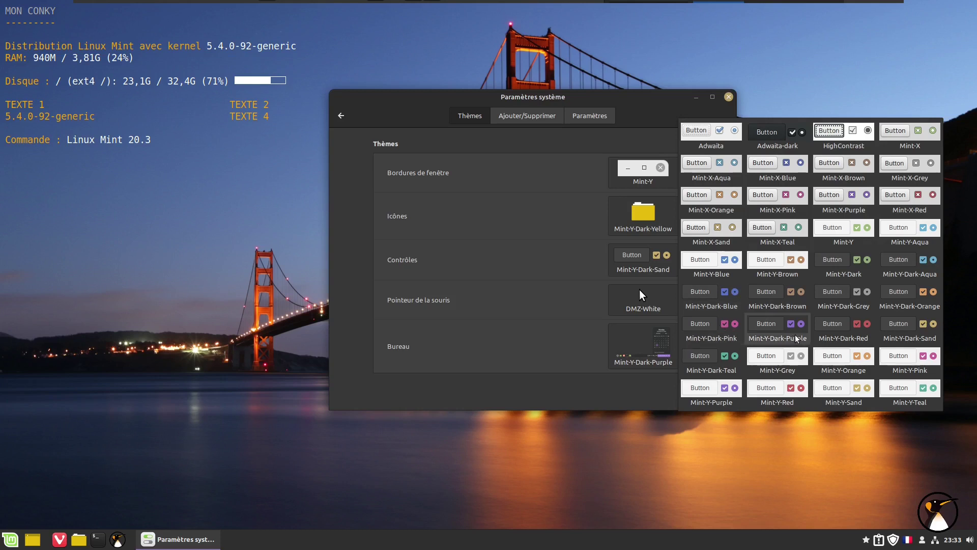
click(796, 338)
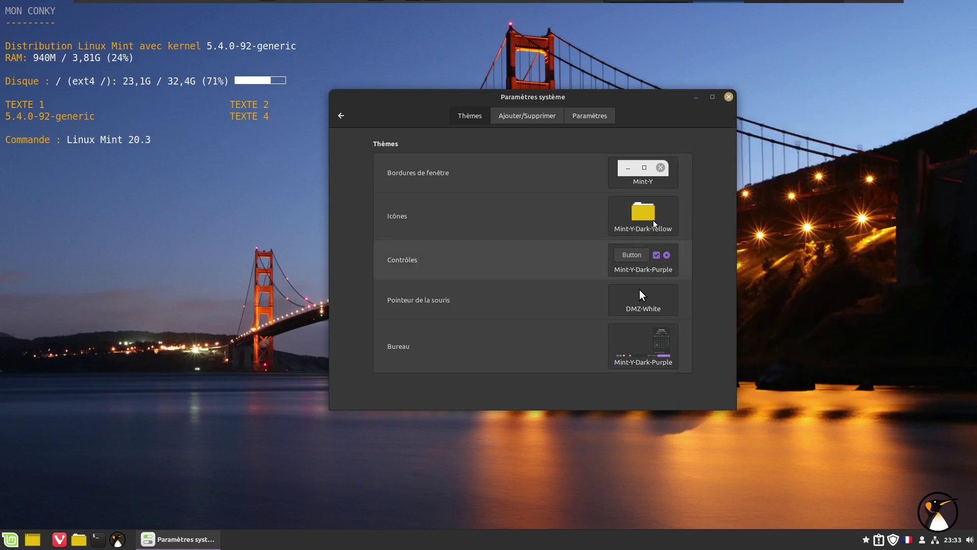
Keep Mint-Y window borders after trying Mint-X, apply Mint-Y-Dark-Purple icons, and close settings.
click(658, 189)
click(638, 177)
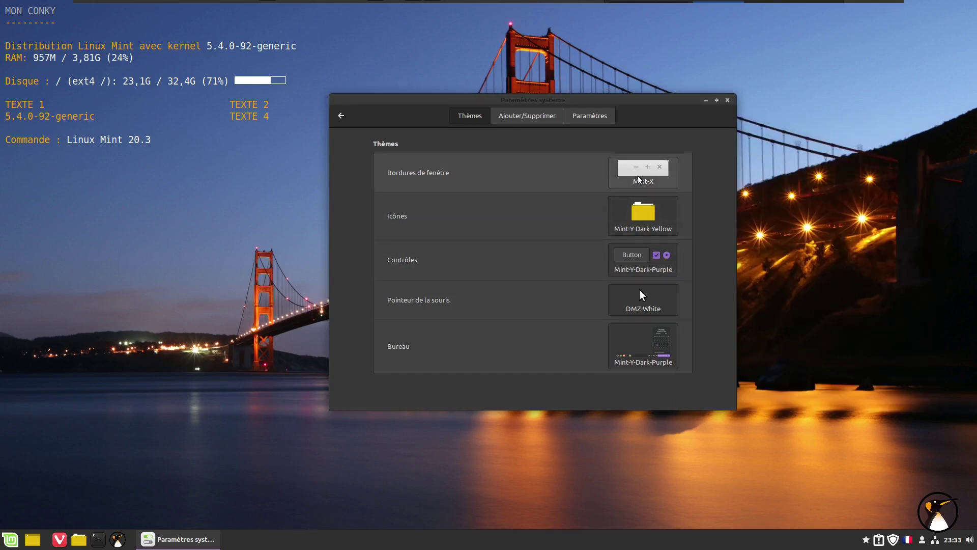
click(638, 177)
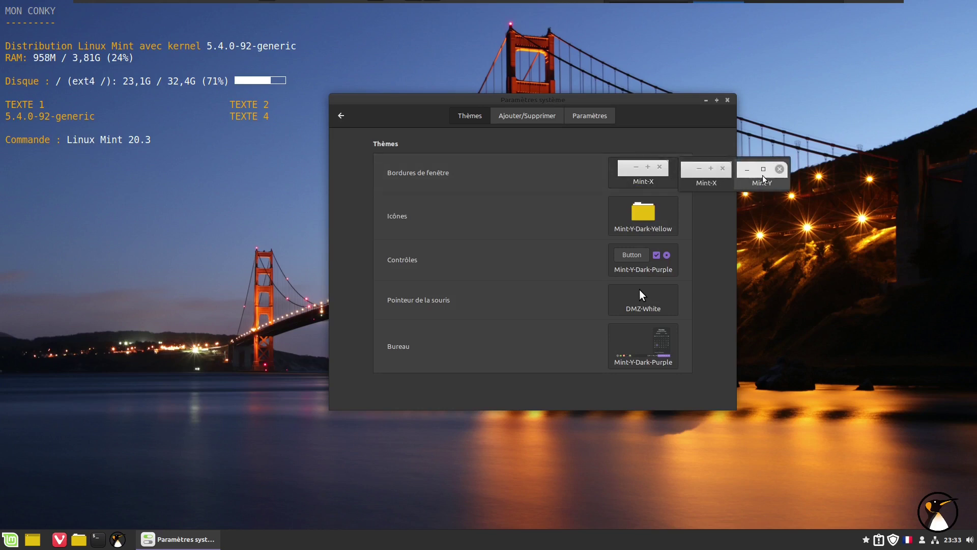
click(763, 178)
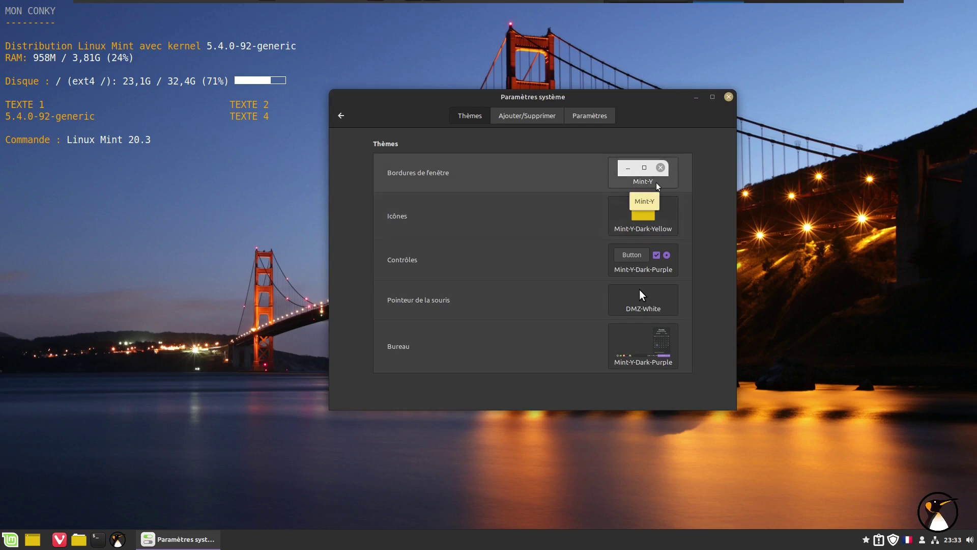
click(664, 224)
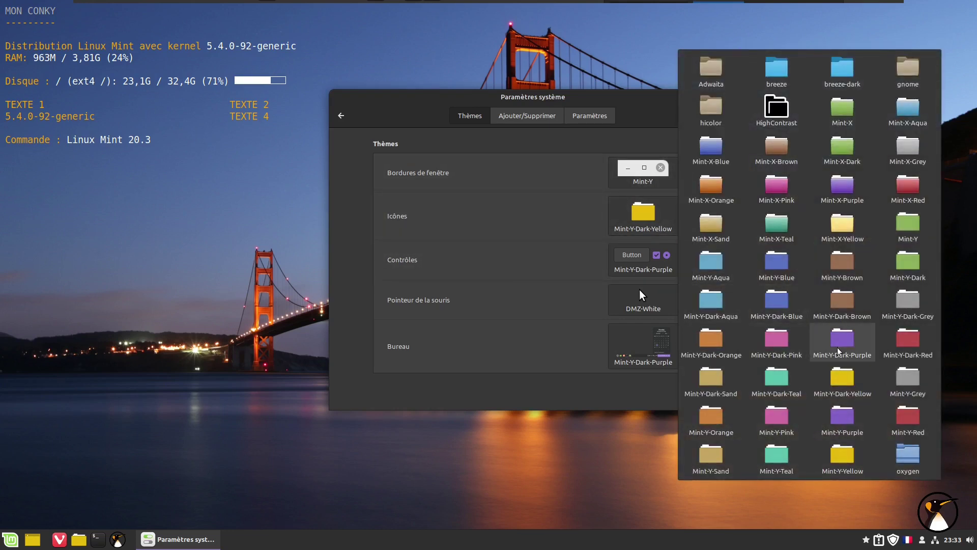
click(838, 350)
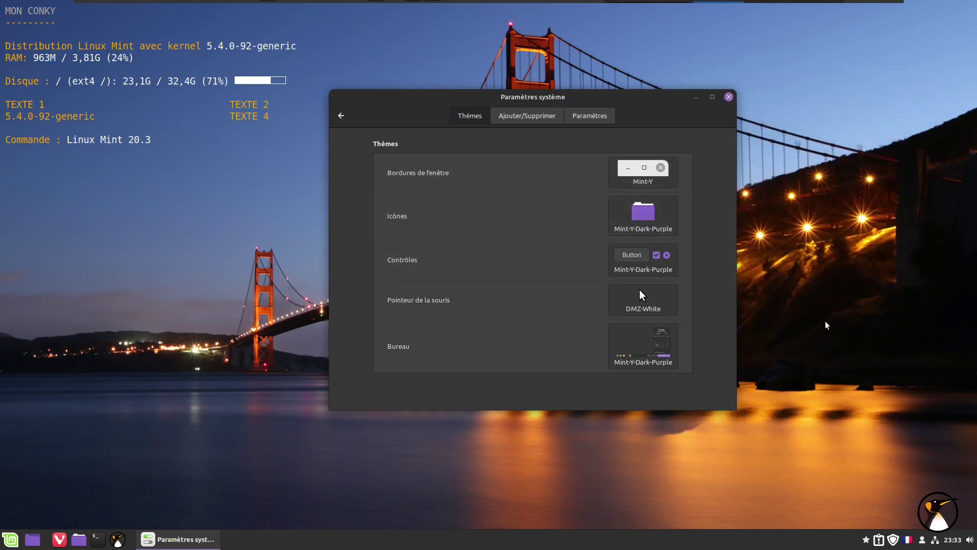
click(728, 97)
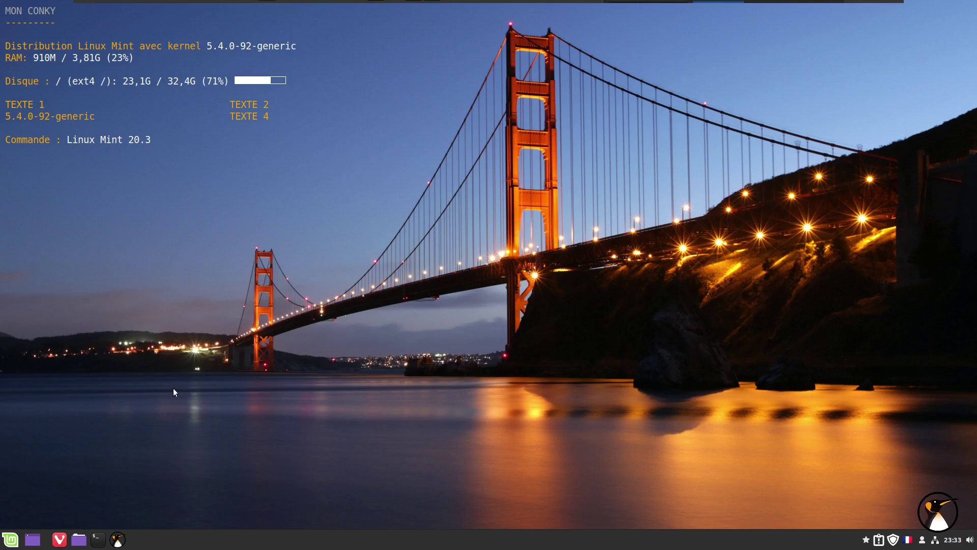
Bring up the Session shutdown dialog from the Mint menu and confirm Éteindre.
click(11, 539)
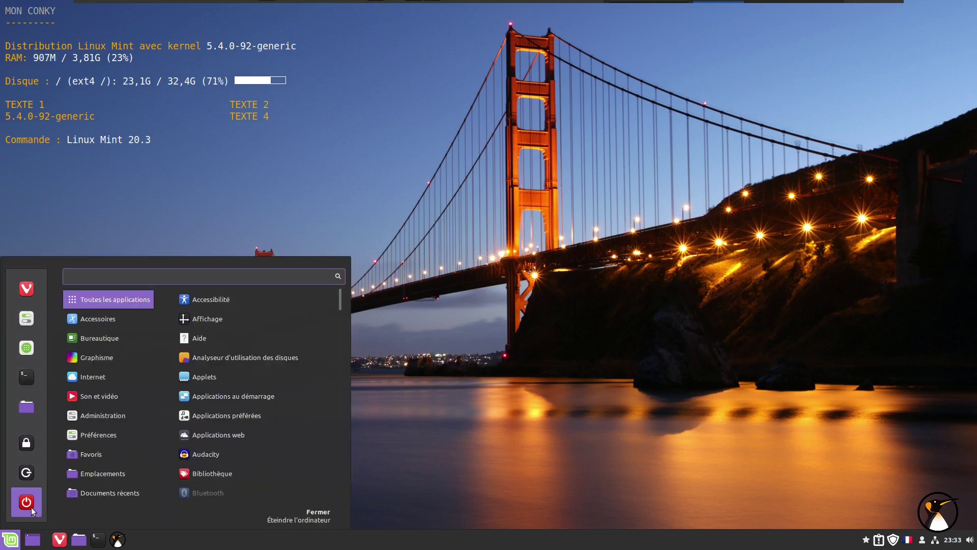
click(26, 502)
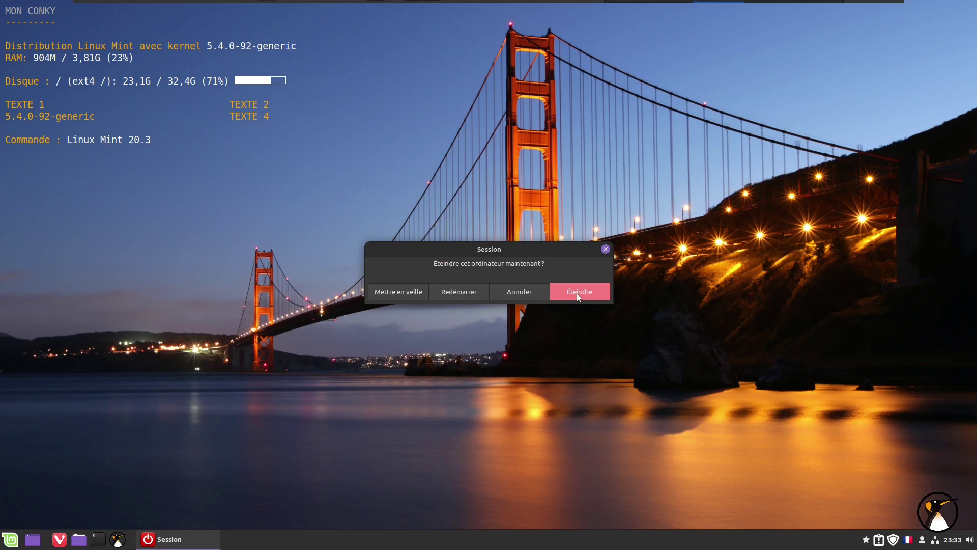
click(576, 293)
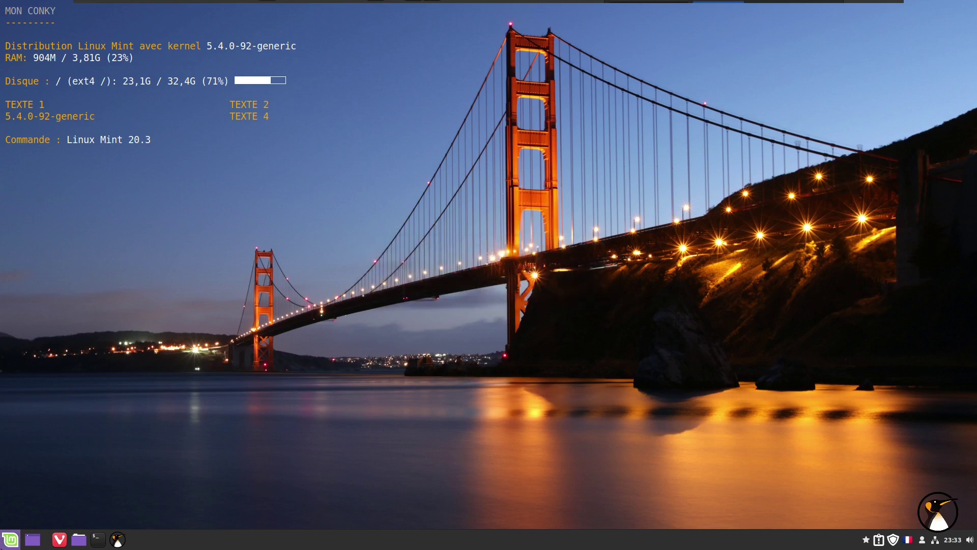
Browse the Mint menu categories, then close the menu.
key(super)
mouse_move(123, 397)
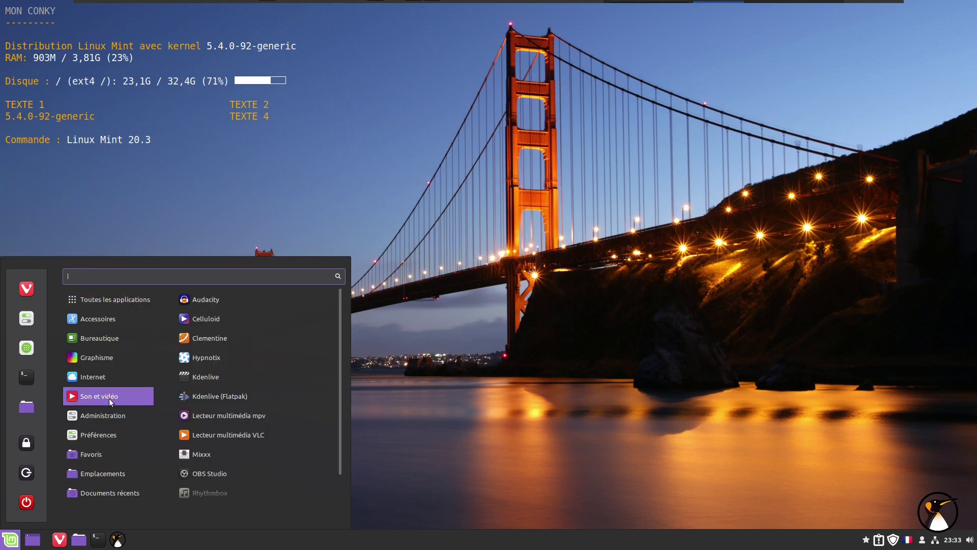
mouse_move(121, 338)
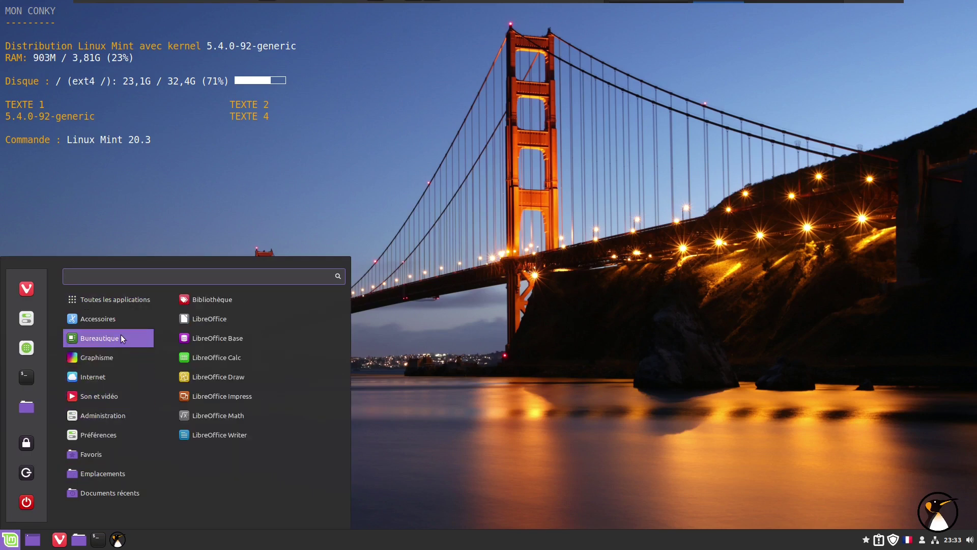
mouse_move(123, 316)
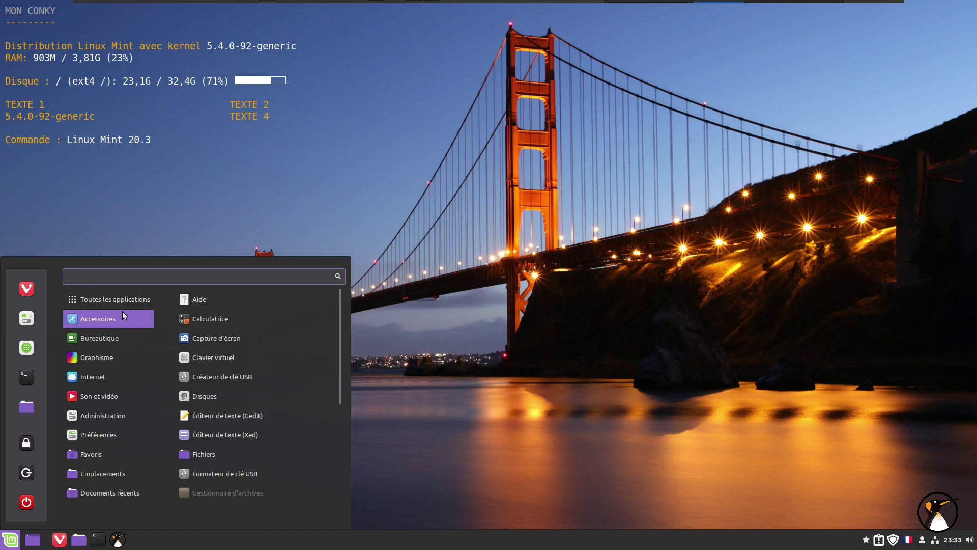
mouse_move(99, 435)
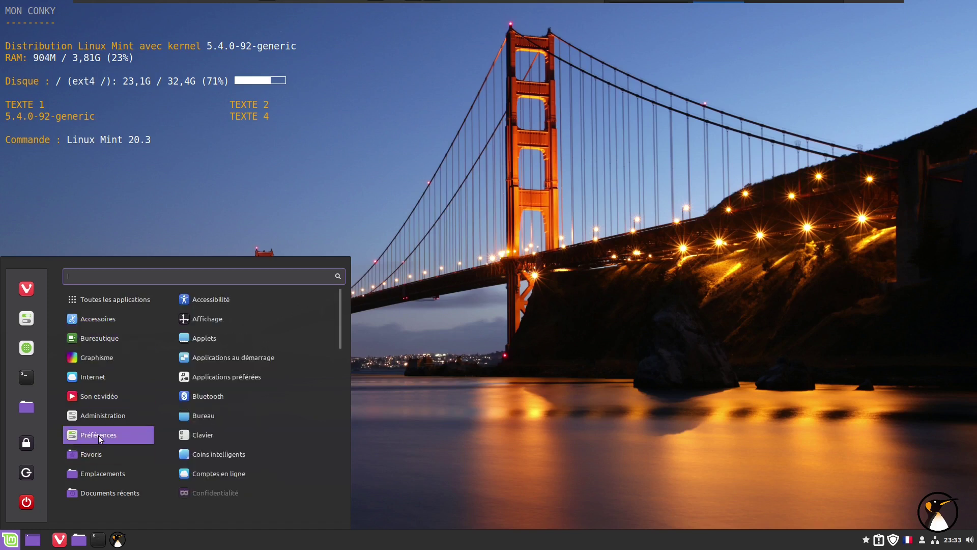
key(Escape)
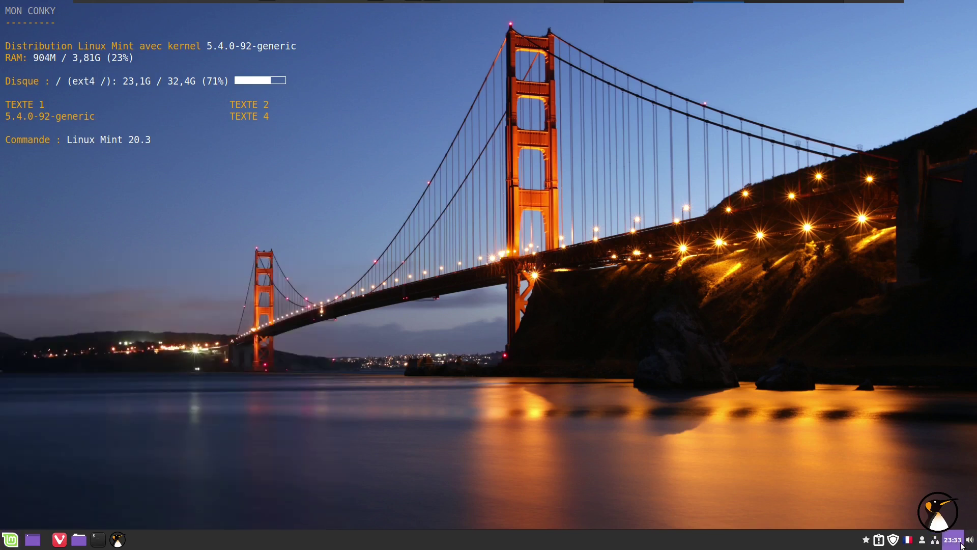
View the panel calendar for Sunday 9 January 2022, then open the home folder in Nemo.
click(959, 542)
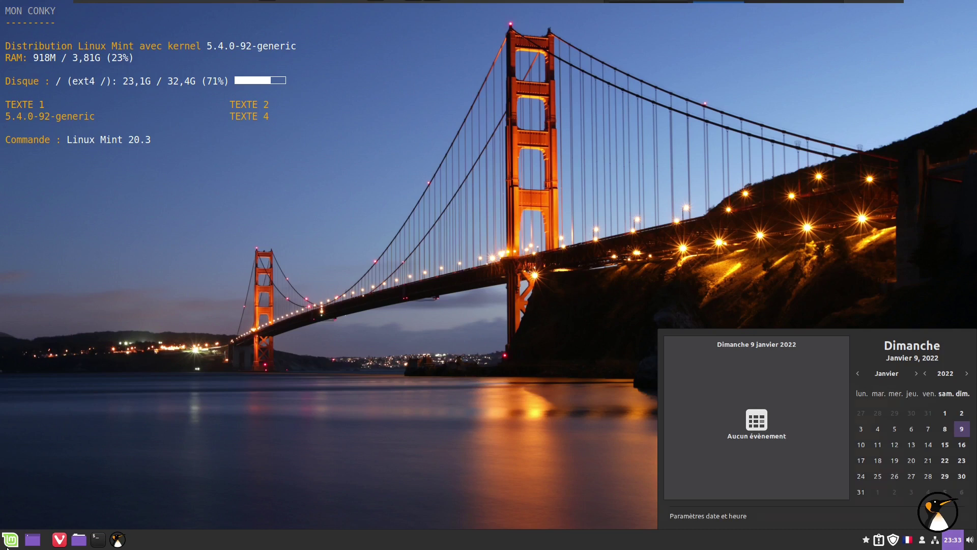
key(Escape)
click(86, 542)
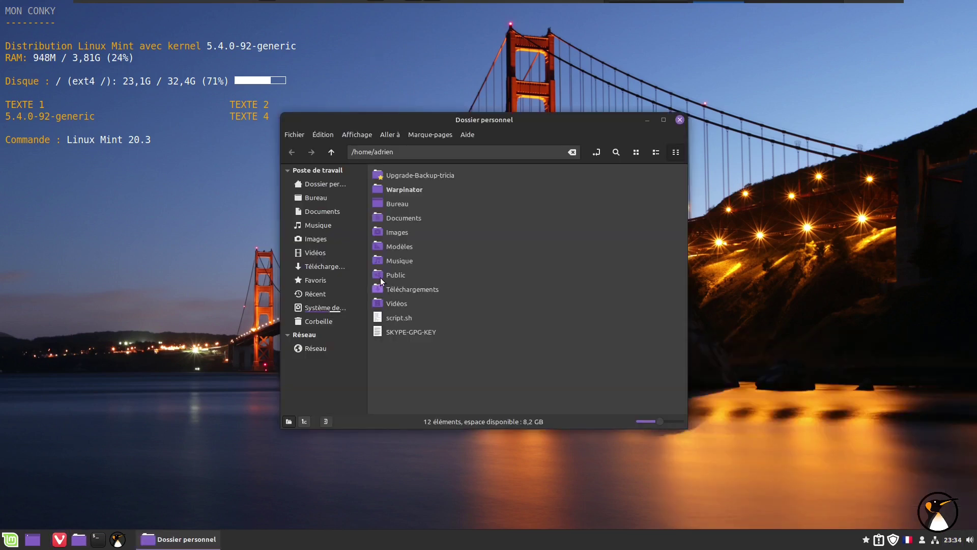
Open the Images folder, then jump to /usr through the location bar.
click(402, 232)
double_click(402, 232)
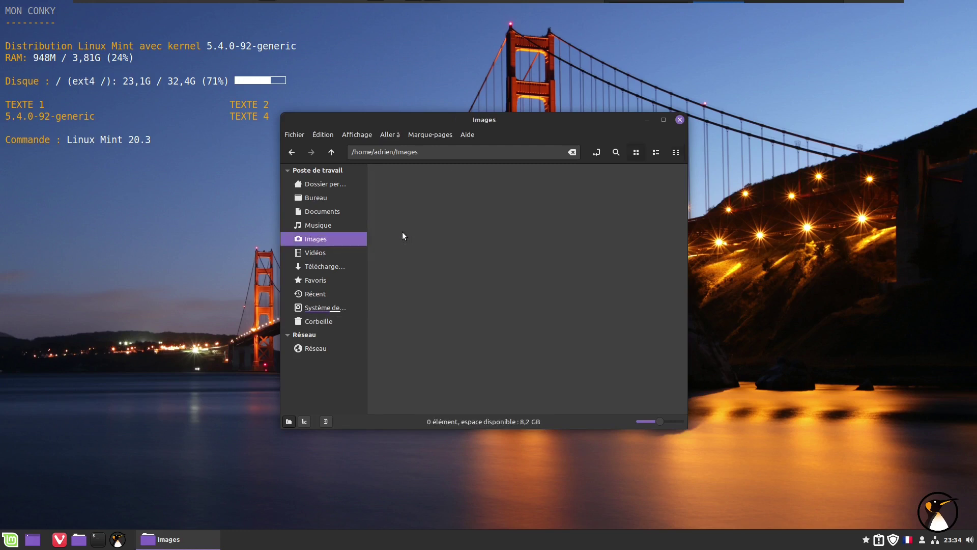
click(427, 155)
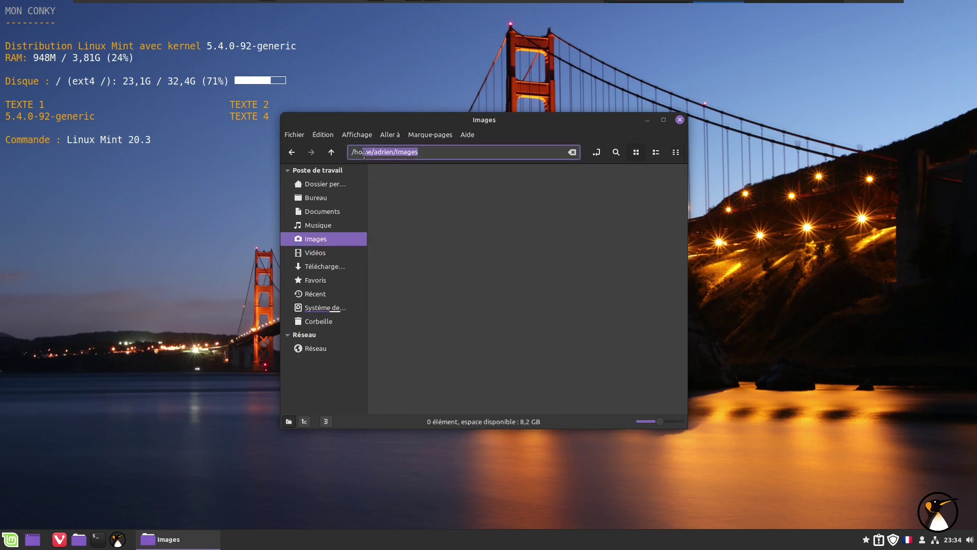
text(/usr/)
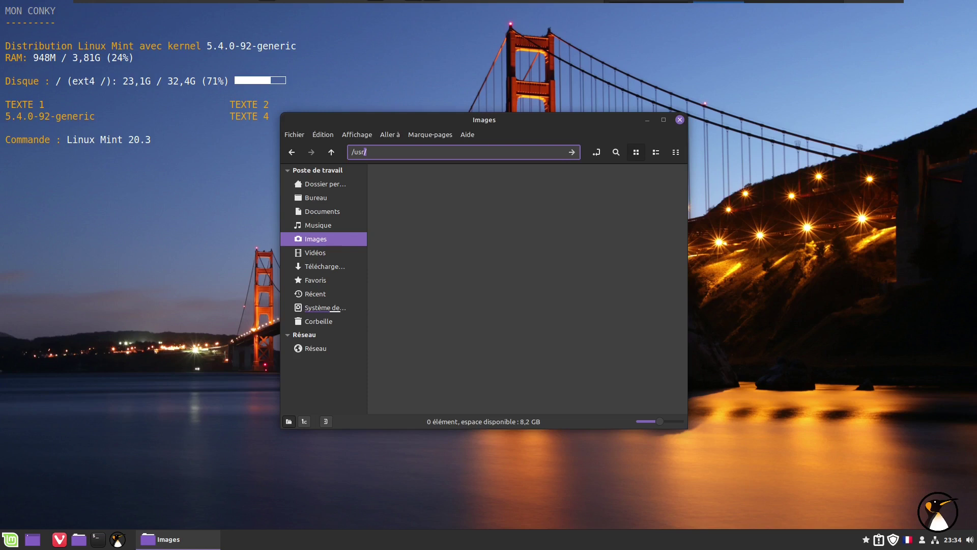
key(Return)
Browse share > backgrounds > linuxmint-sarah and open bartosova_aurora.jpg in the viewer.
double_click(526, 259)
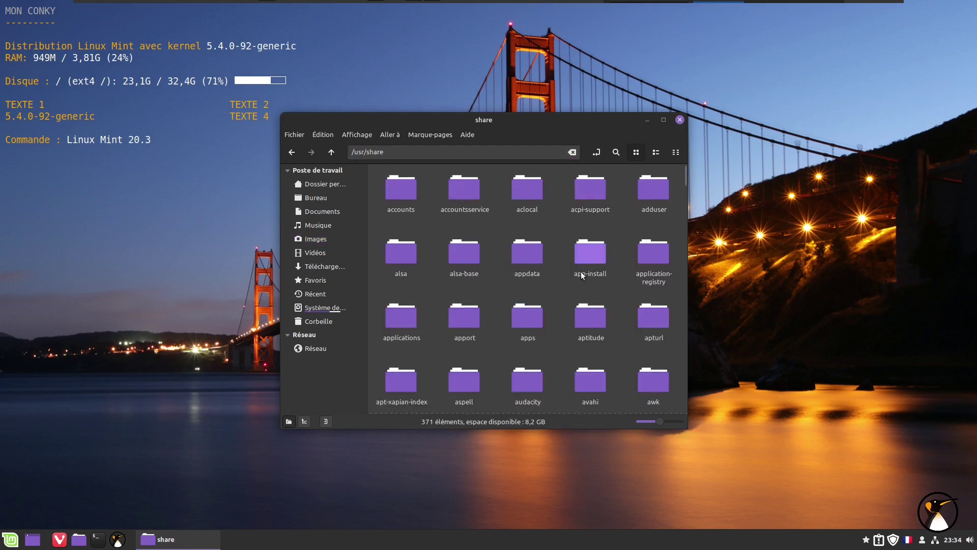
scroll(561, 347, down, 3)
scroll(563, 347, down, 1)
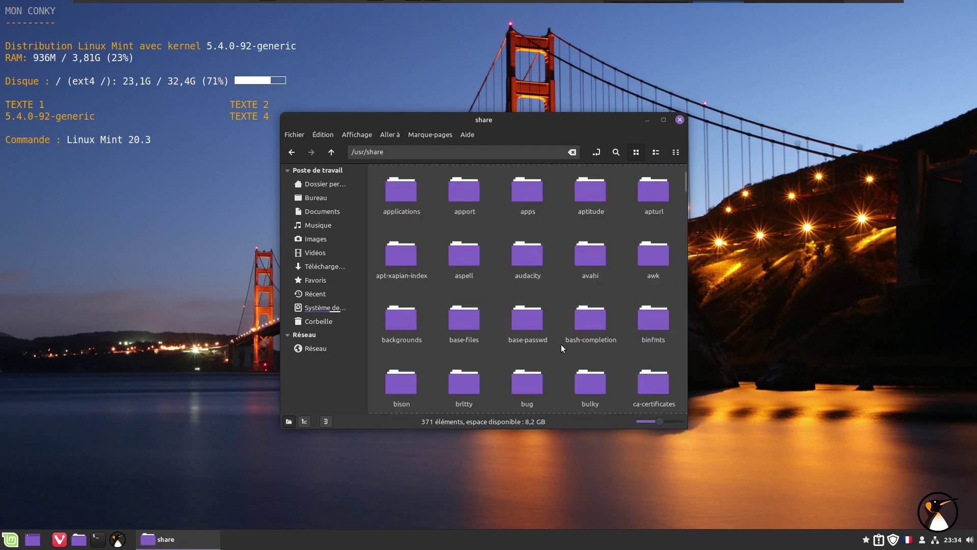
double_click(397, 313)
double_click(468, 200)
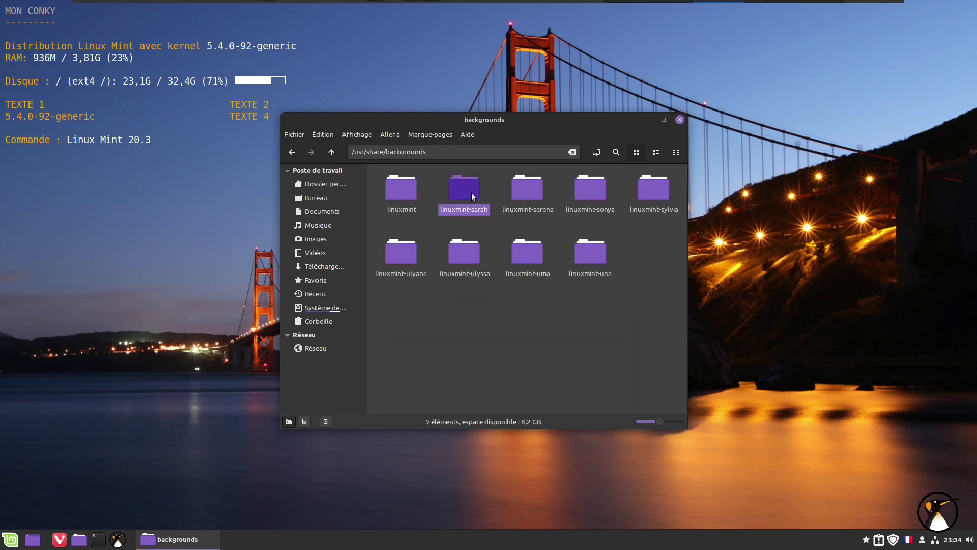
click(465, 199)
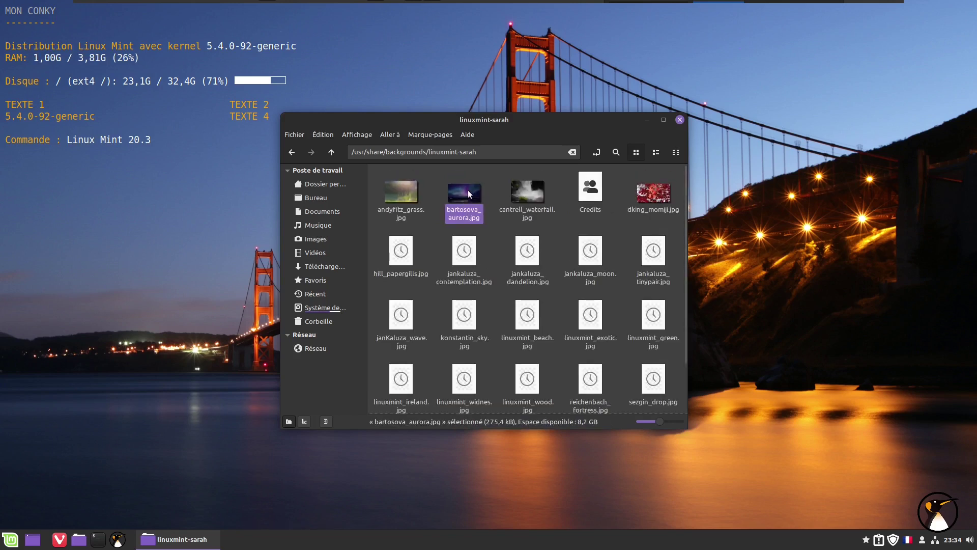
double_click(466, 196)
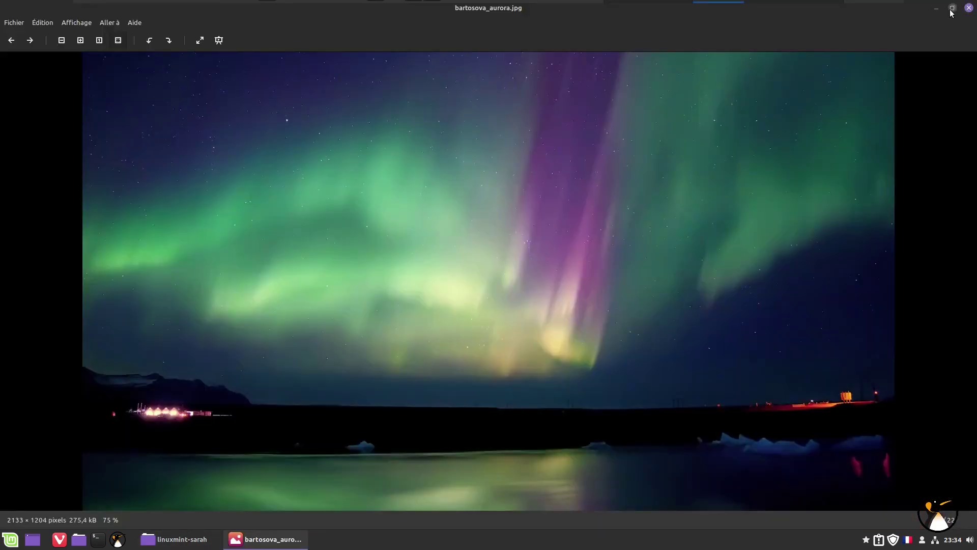
Close the aurora view, preview jankaluza_moon.jpg and konstantin_sky.jpg, close Nemo, and right-click the desktop.
click(952, 8)
click(845, 39)
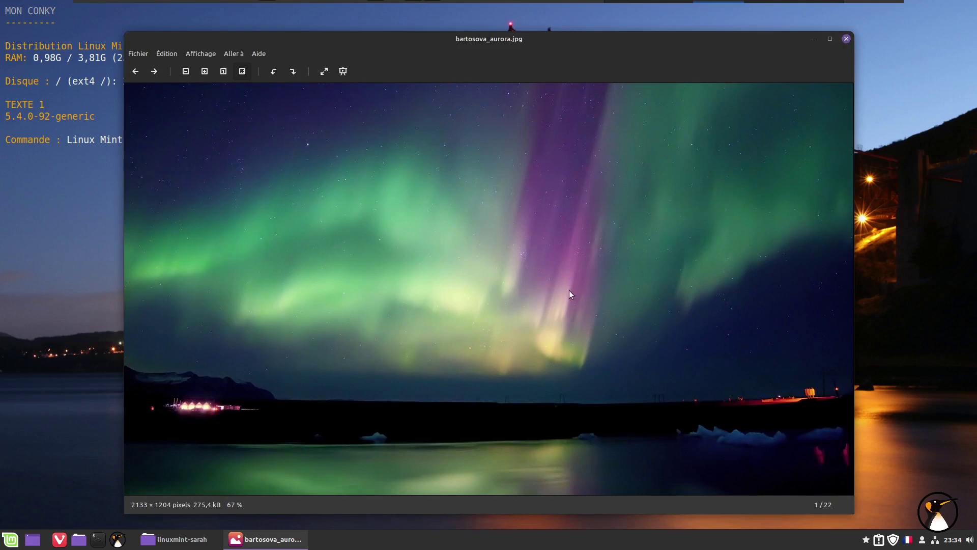
double_click(584, 255)
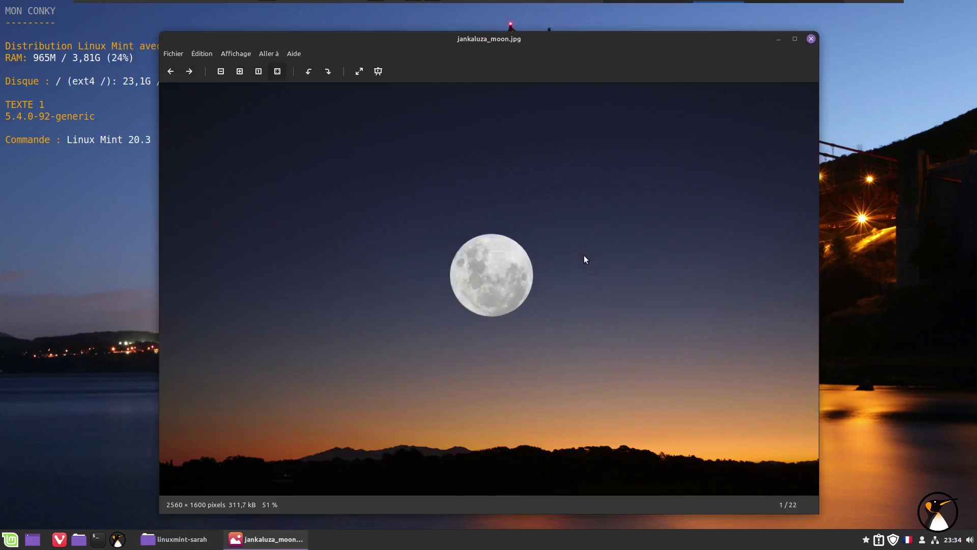
click(810, 39)
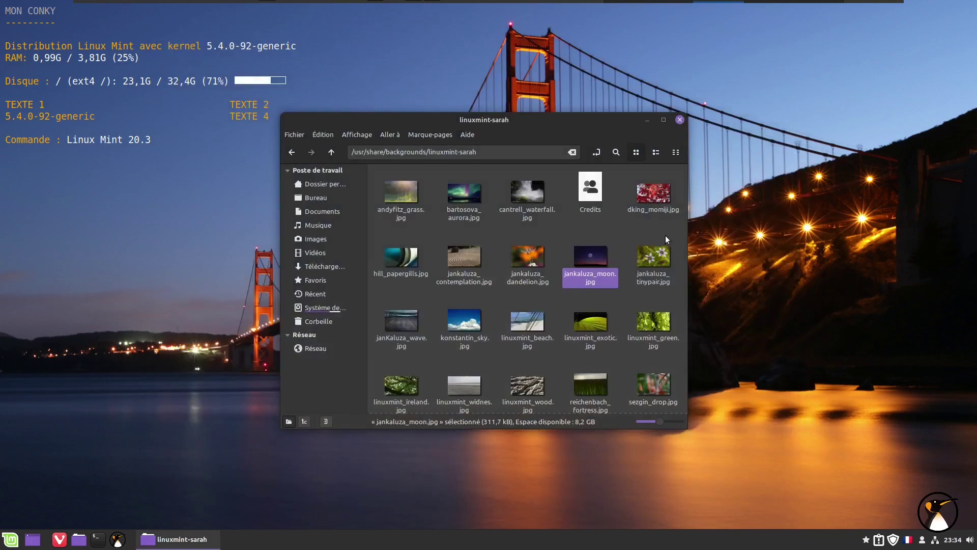
double_click(450, 322)
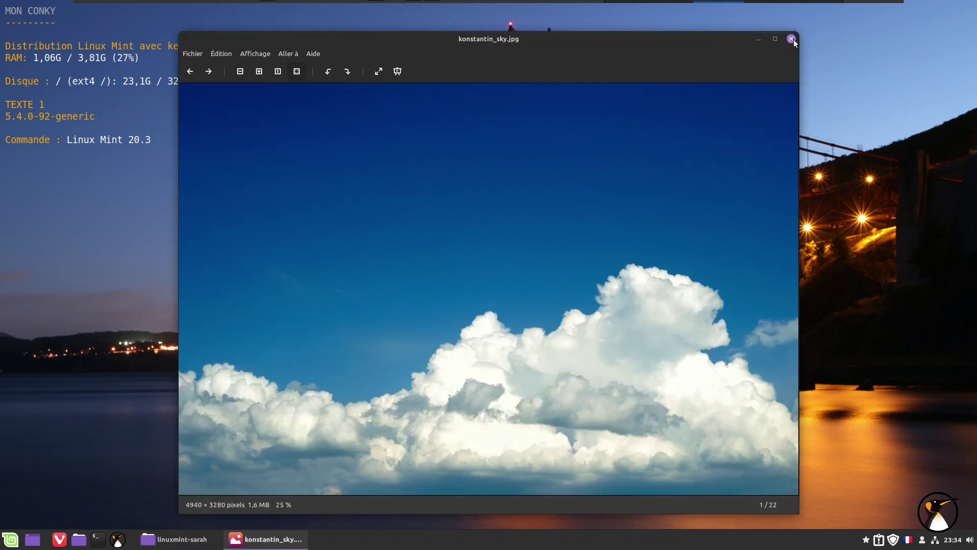
click(791, 40)
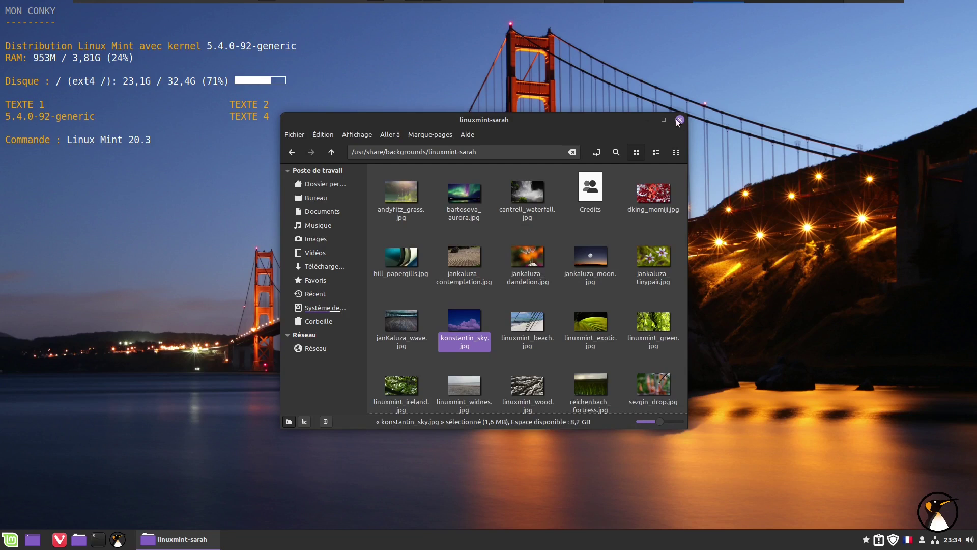
click(679, 120)
right_click(433, 96)
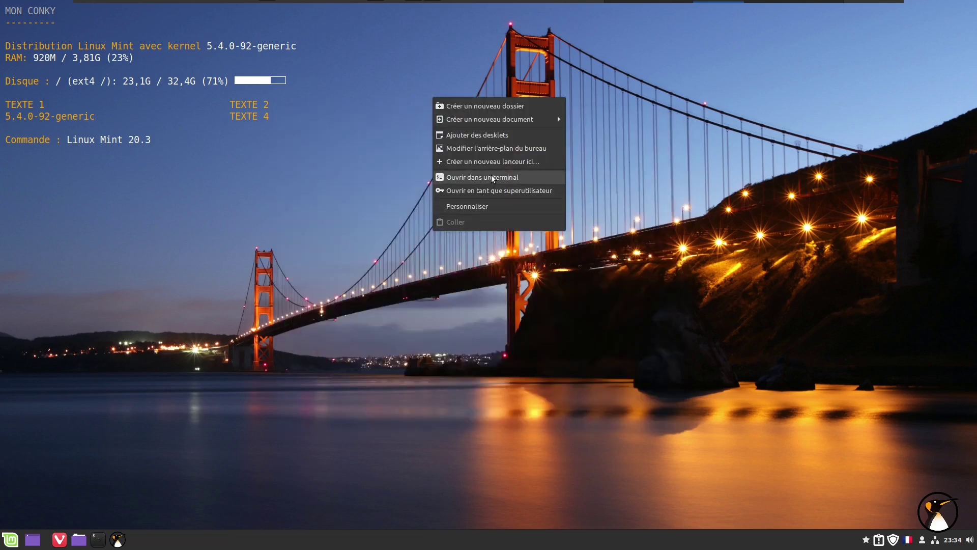
In the Una collection, try Istanbul and Sydney, settle on Lily, and close Backgrounds.
click(502, 148)
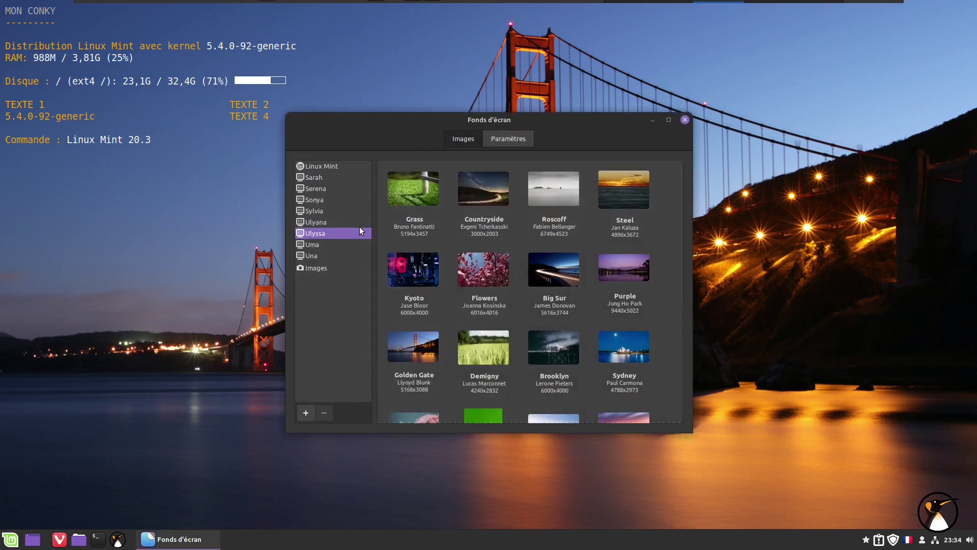
click(316, 255)
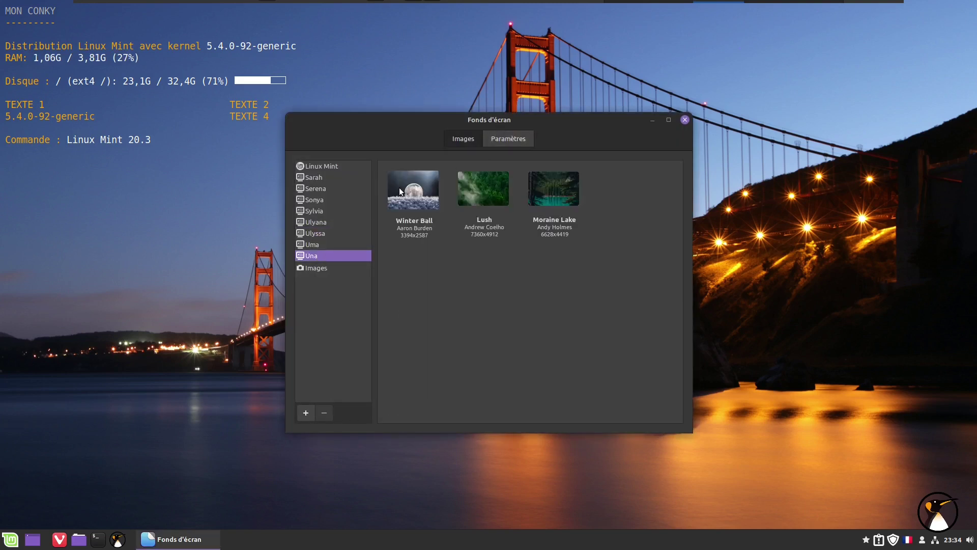
drag(593, 121, 628, 96)
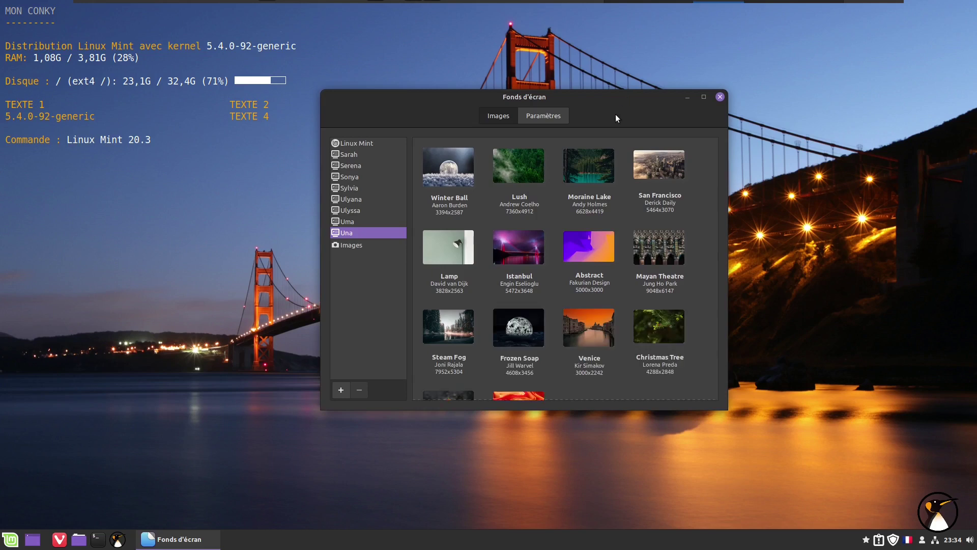
click(511, 258)
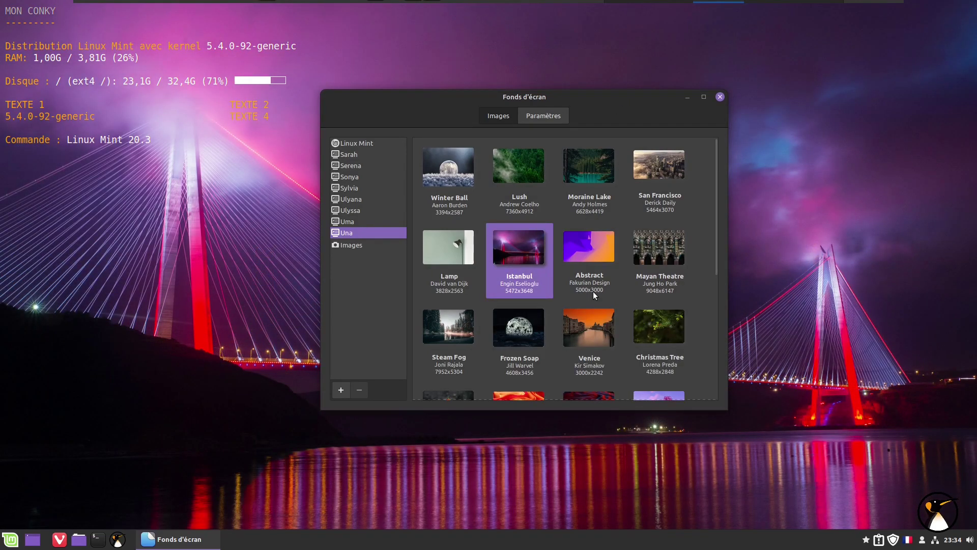
scroll(593, 293, down, 5)
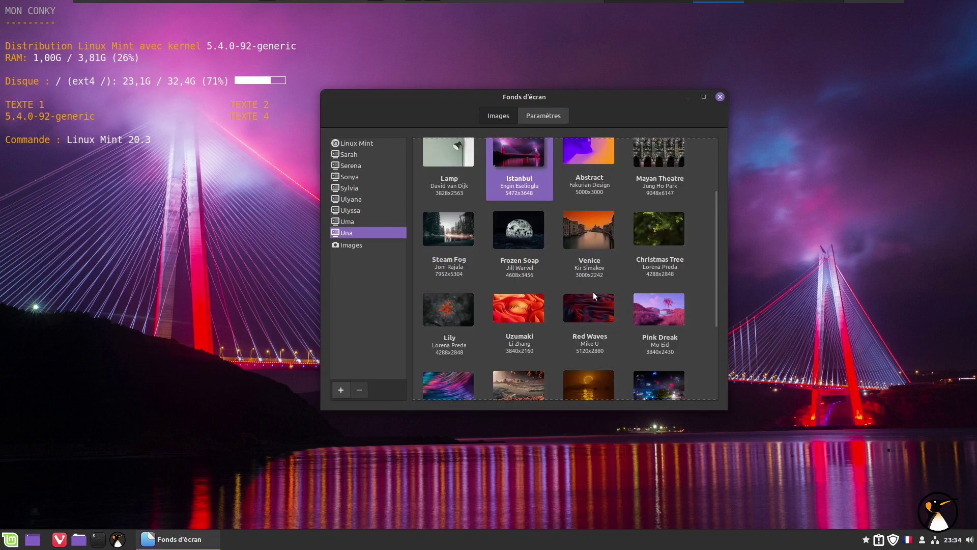
click(651, 318)
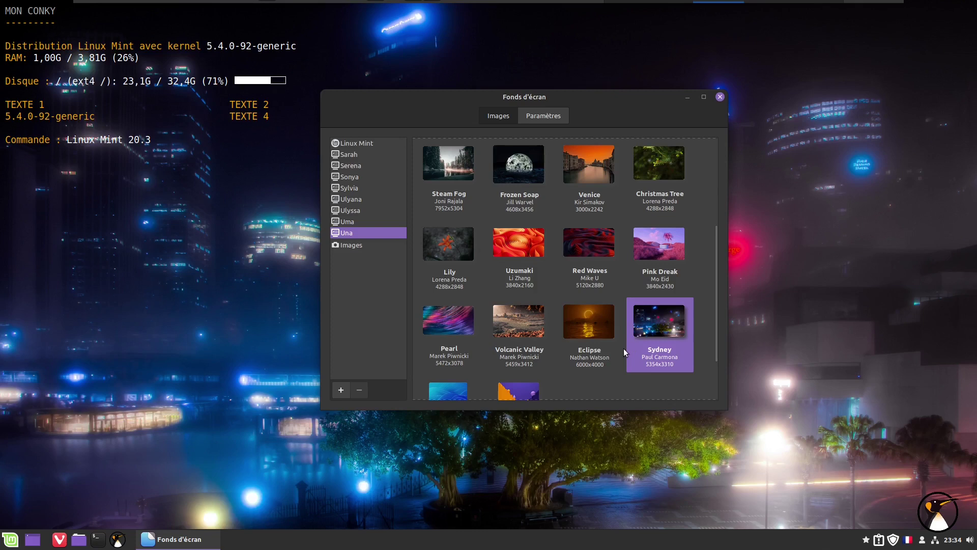
click(438, 249)
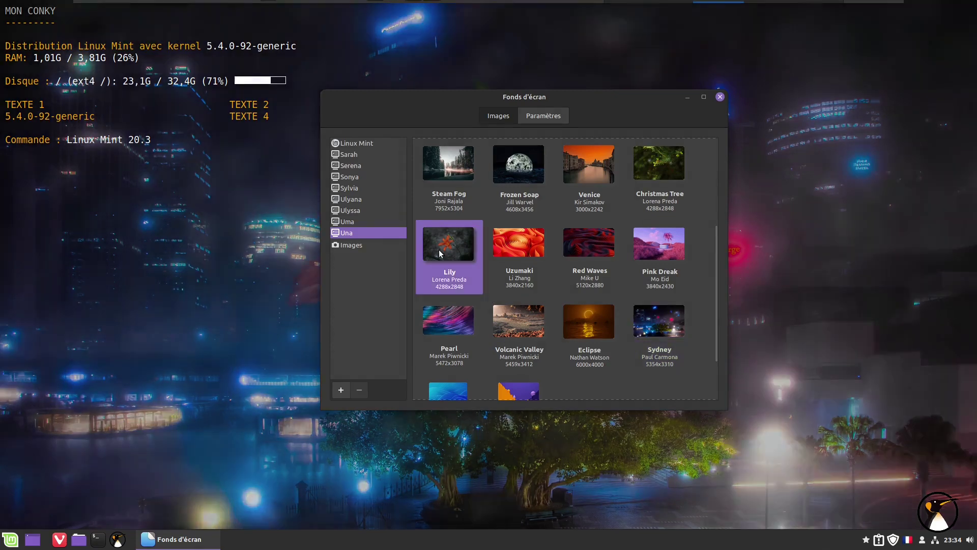
click(718, 99)
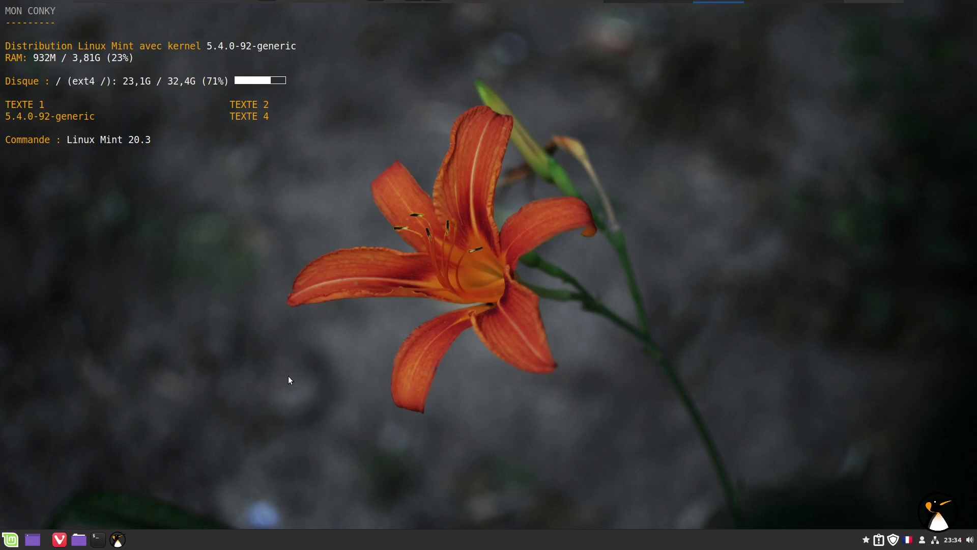
click(10, 539)
Choose the power button and confirm Éteindre to shut the computer down.
click(27, 504)
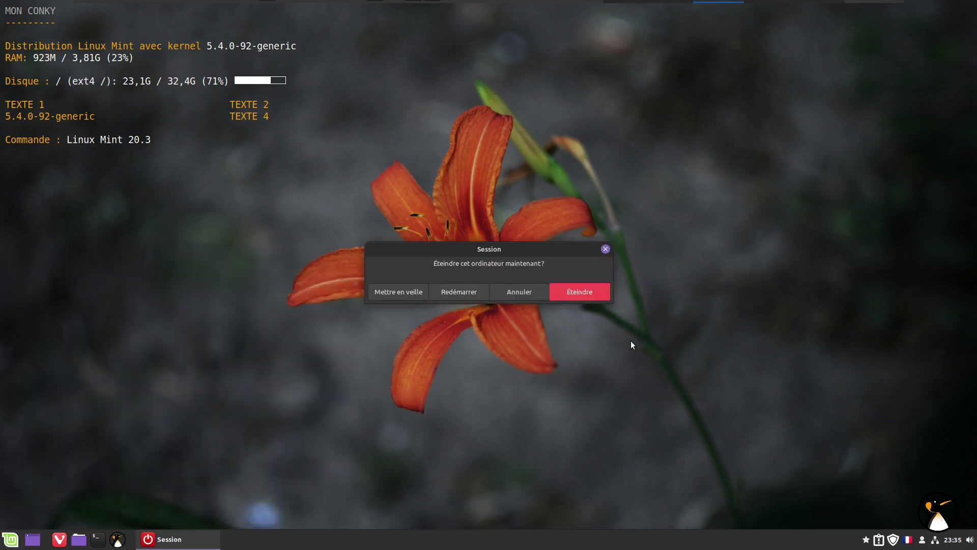
click(591, 295)
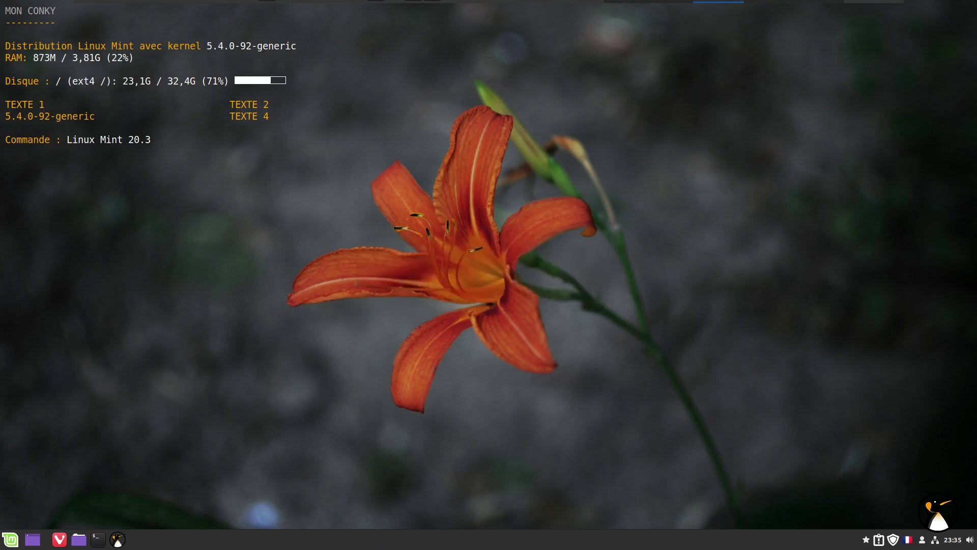